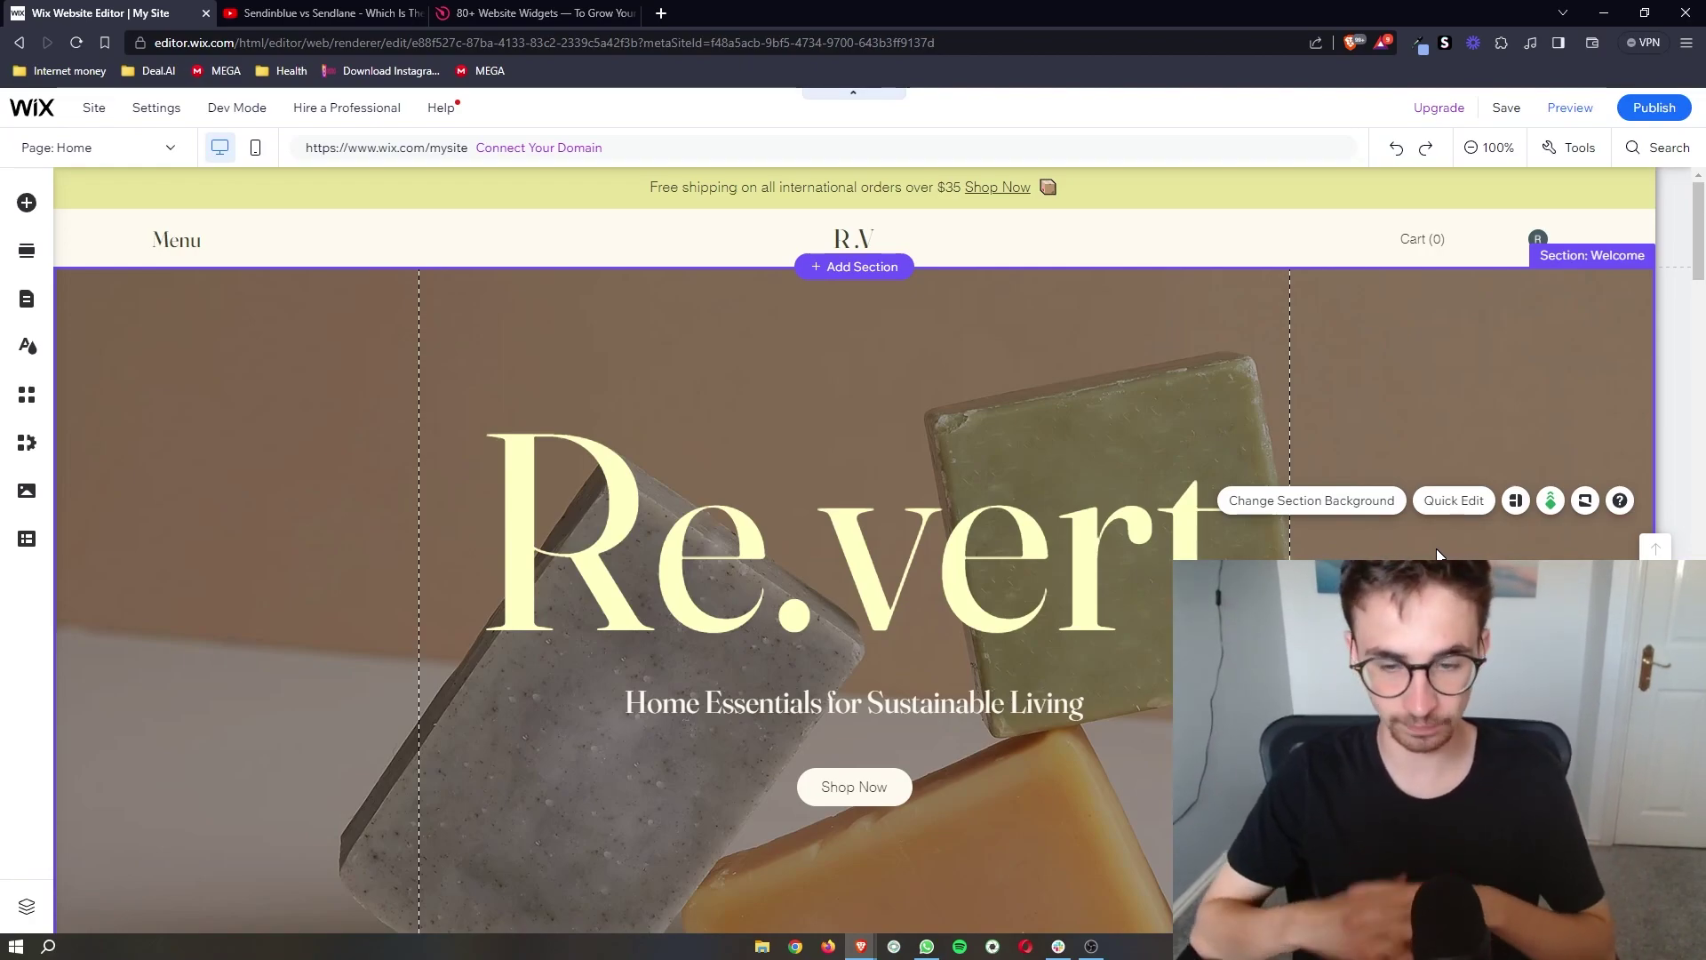
Scroll the store homepage down to the New In products and select the Welcome section.
scroll(978, 444, "down", 10)
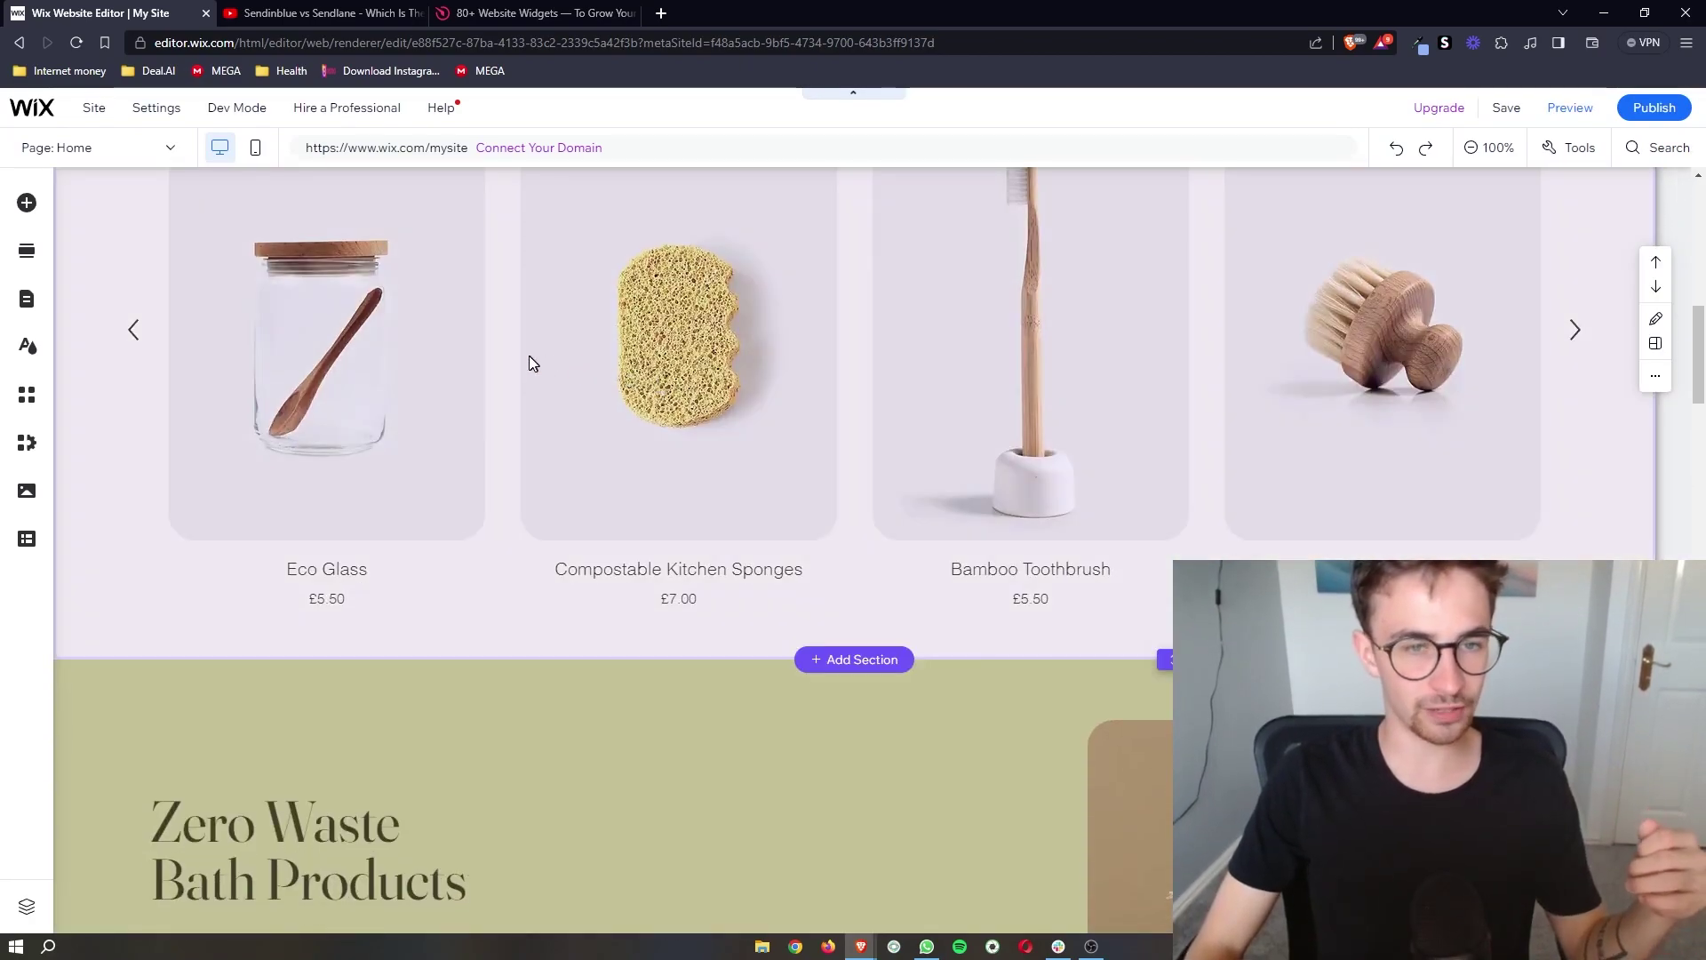
scroll(530, 360, "down", 1)
scroll(349, 564, "down", 5)
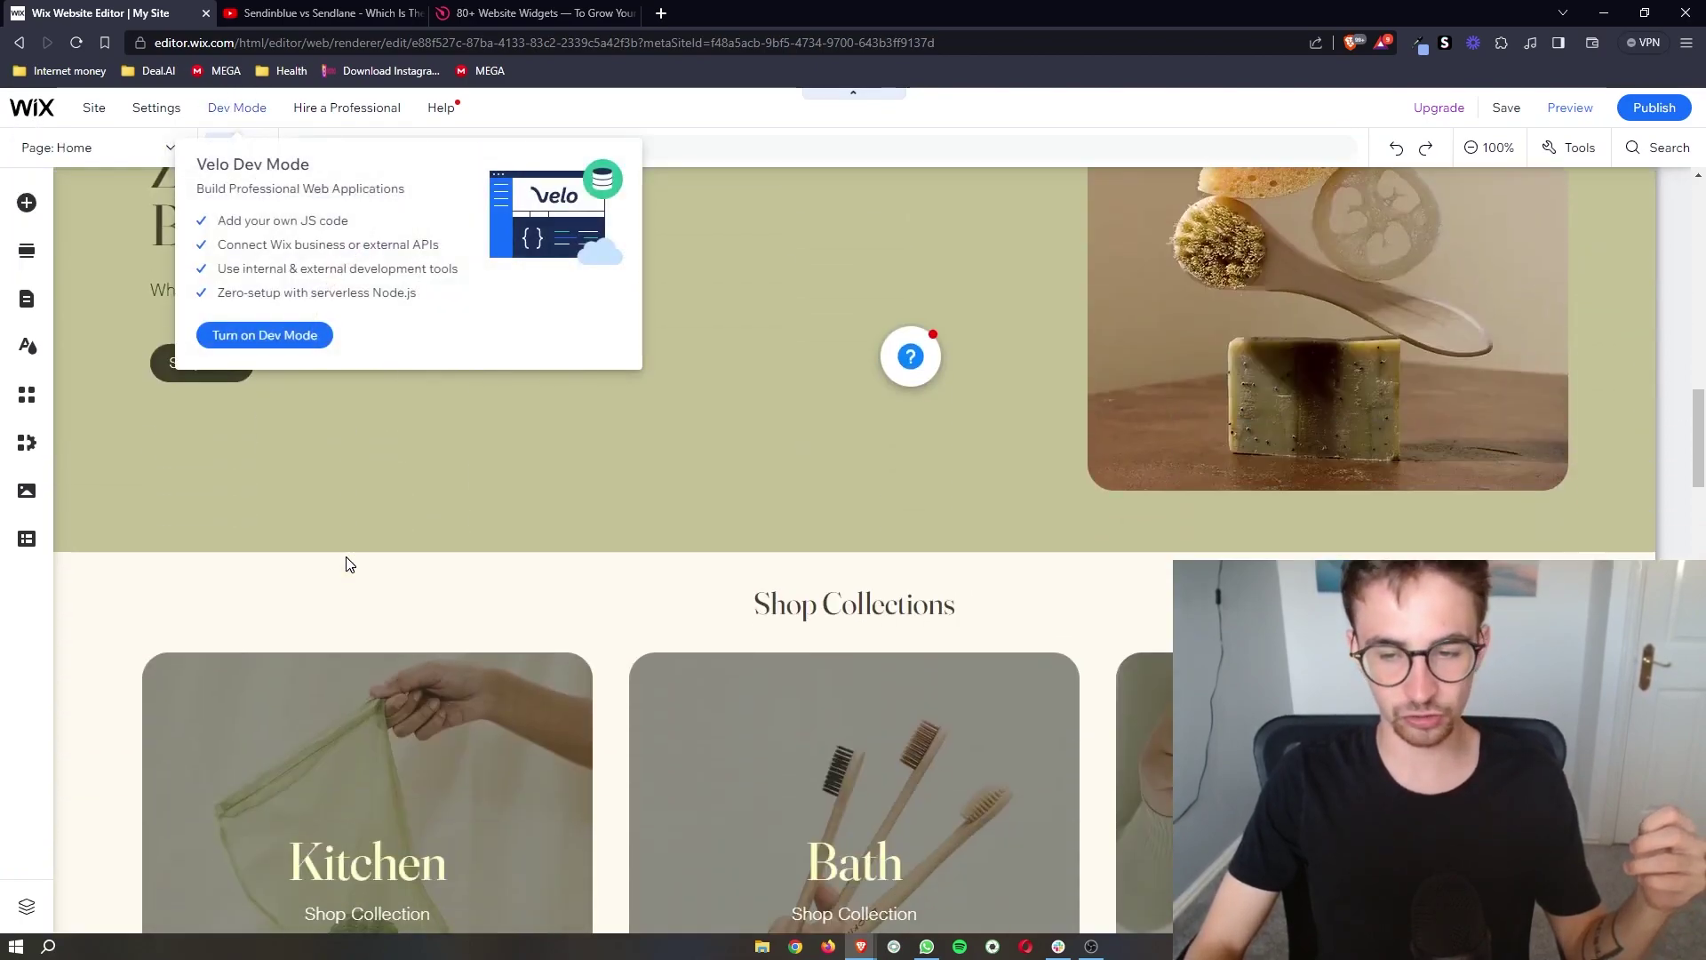
scroll(347, 560, "down", 10)
scroll(1059, 488, "up", 7)
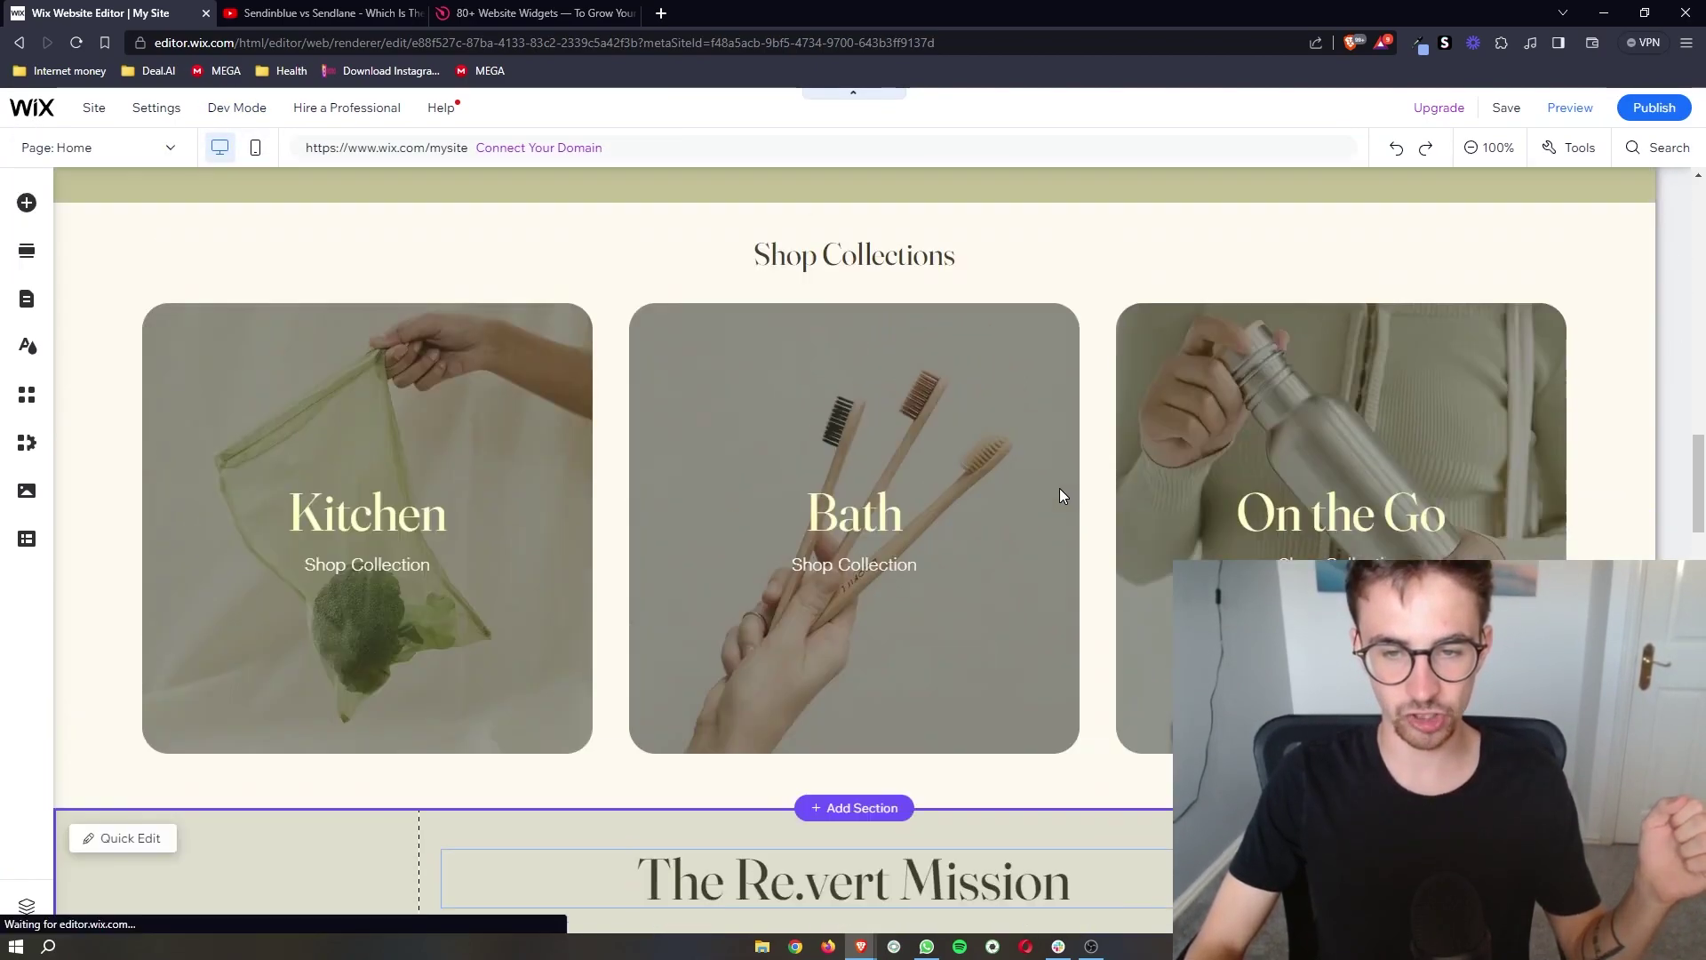
scroll(1059, 488, "up", 20)
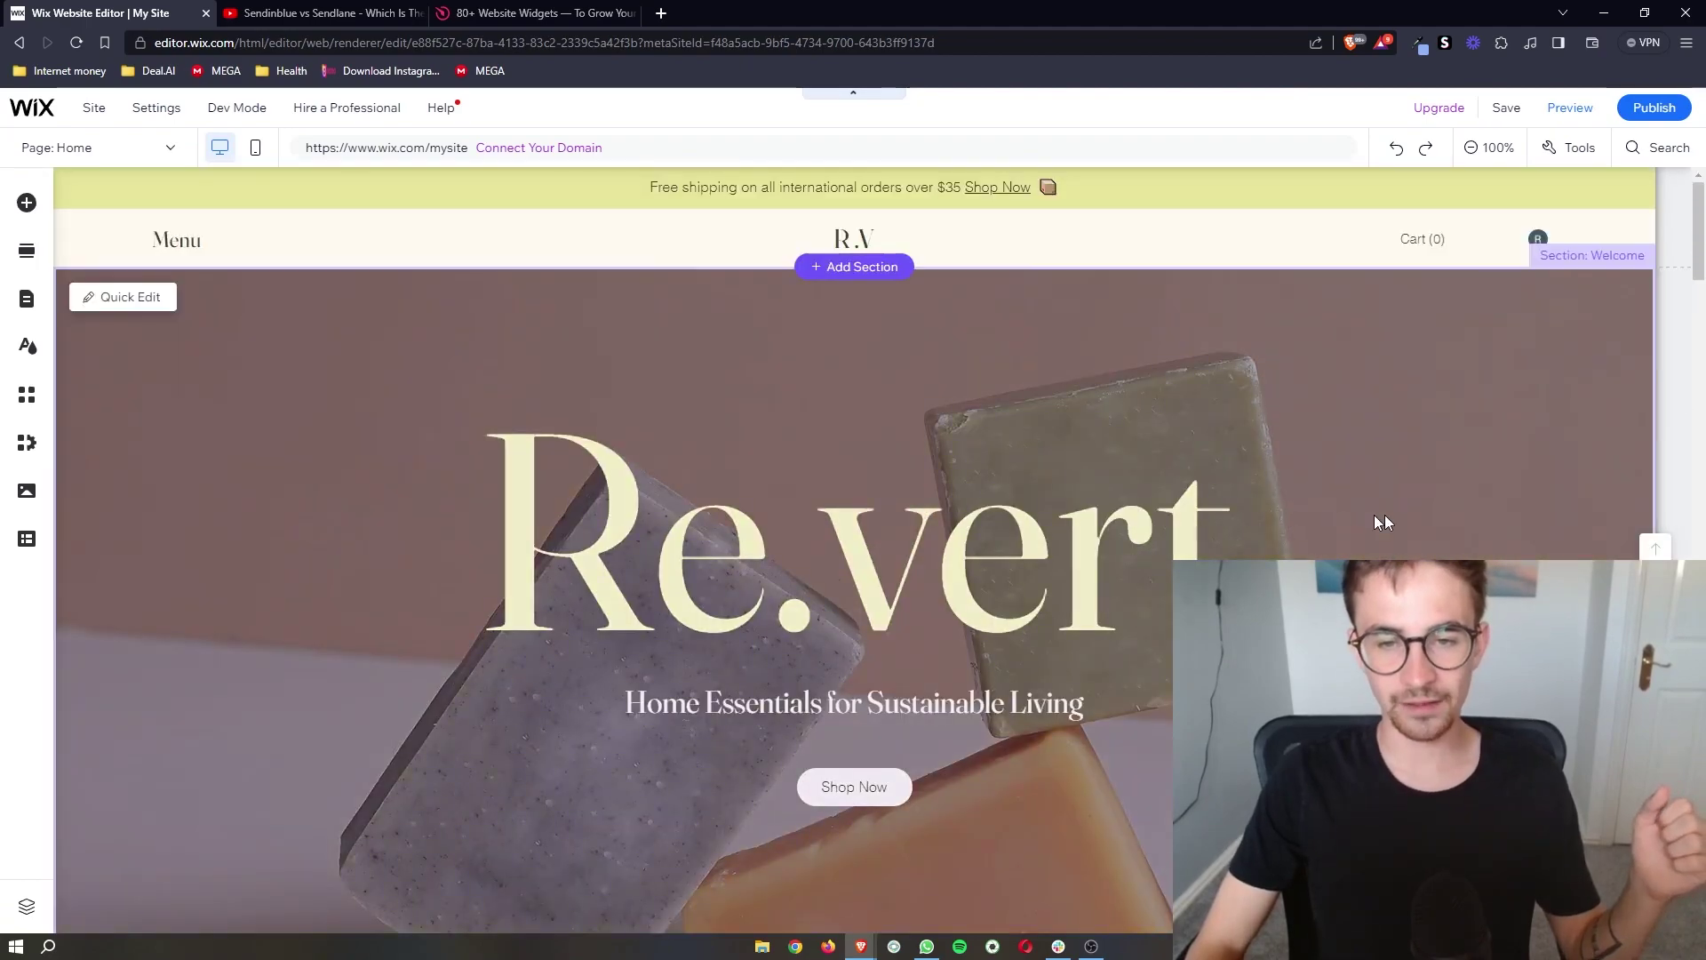
scroll(1466, 444, "down", 1)
left_click(1553, 364)
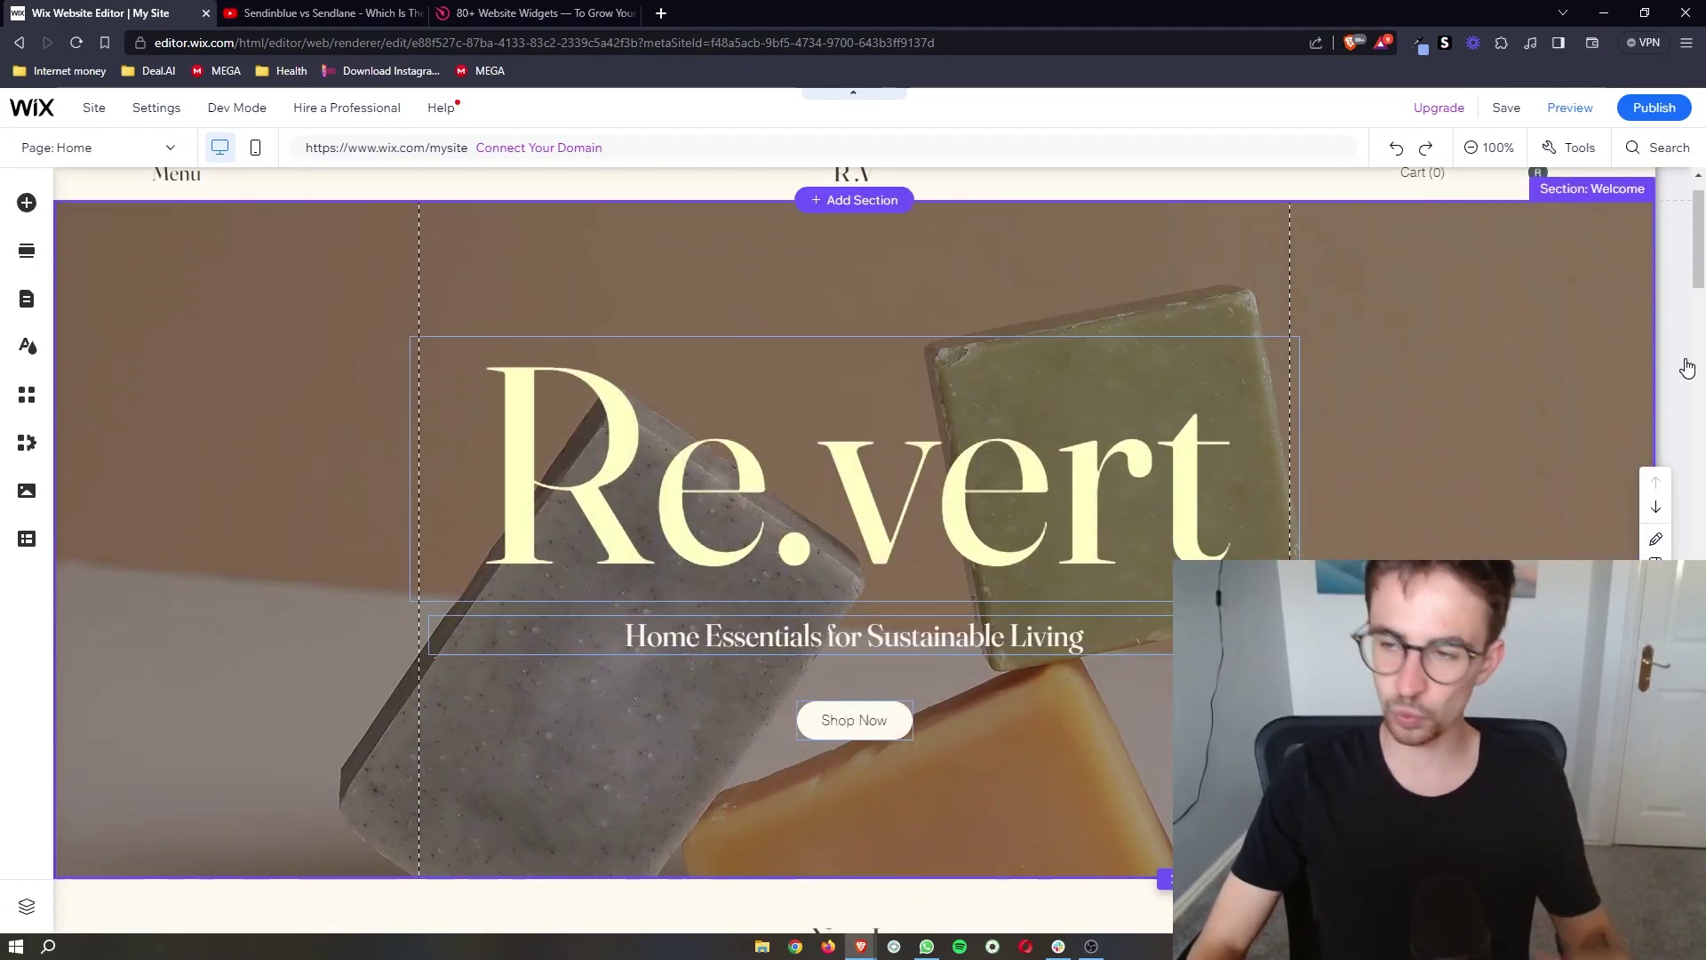
Switch browser tabs past the video tab to the Elfsight website.
scroll(1511, 361, "down", 4)
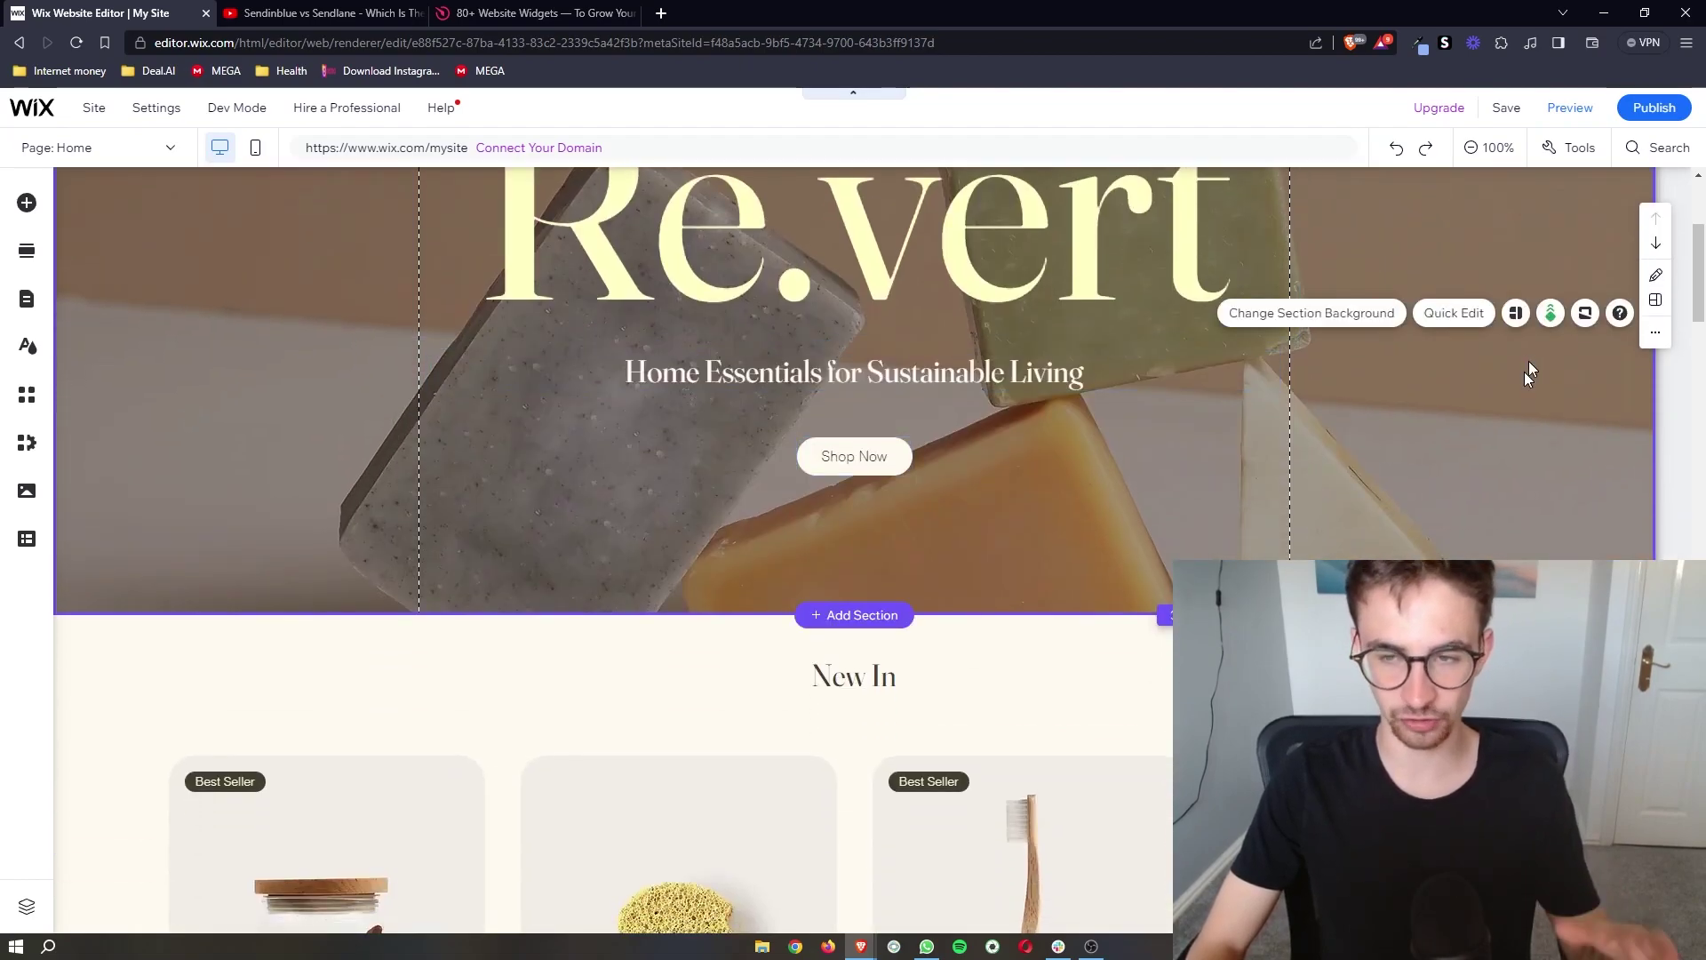
key("ctrl+Tab")
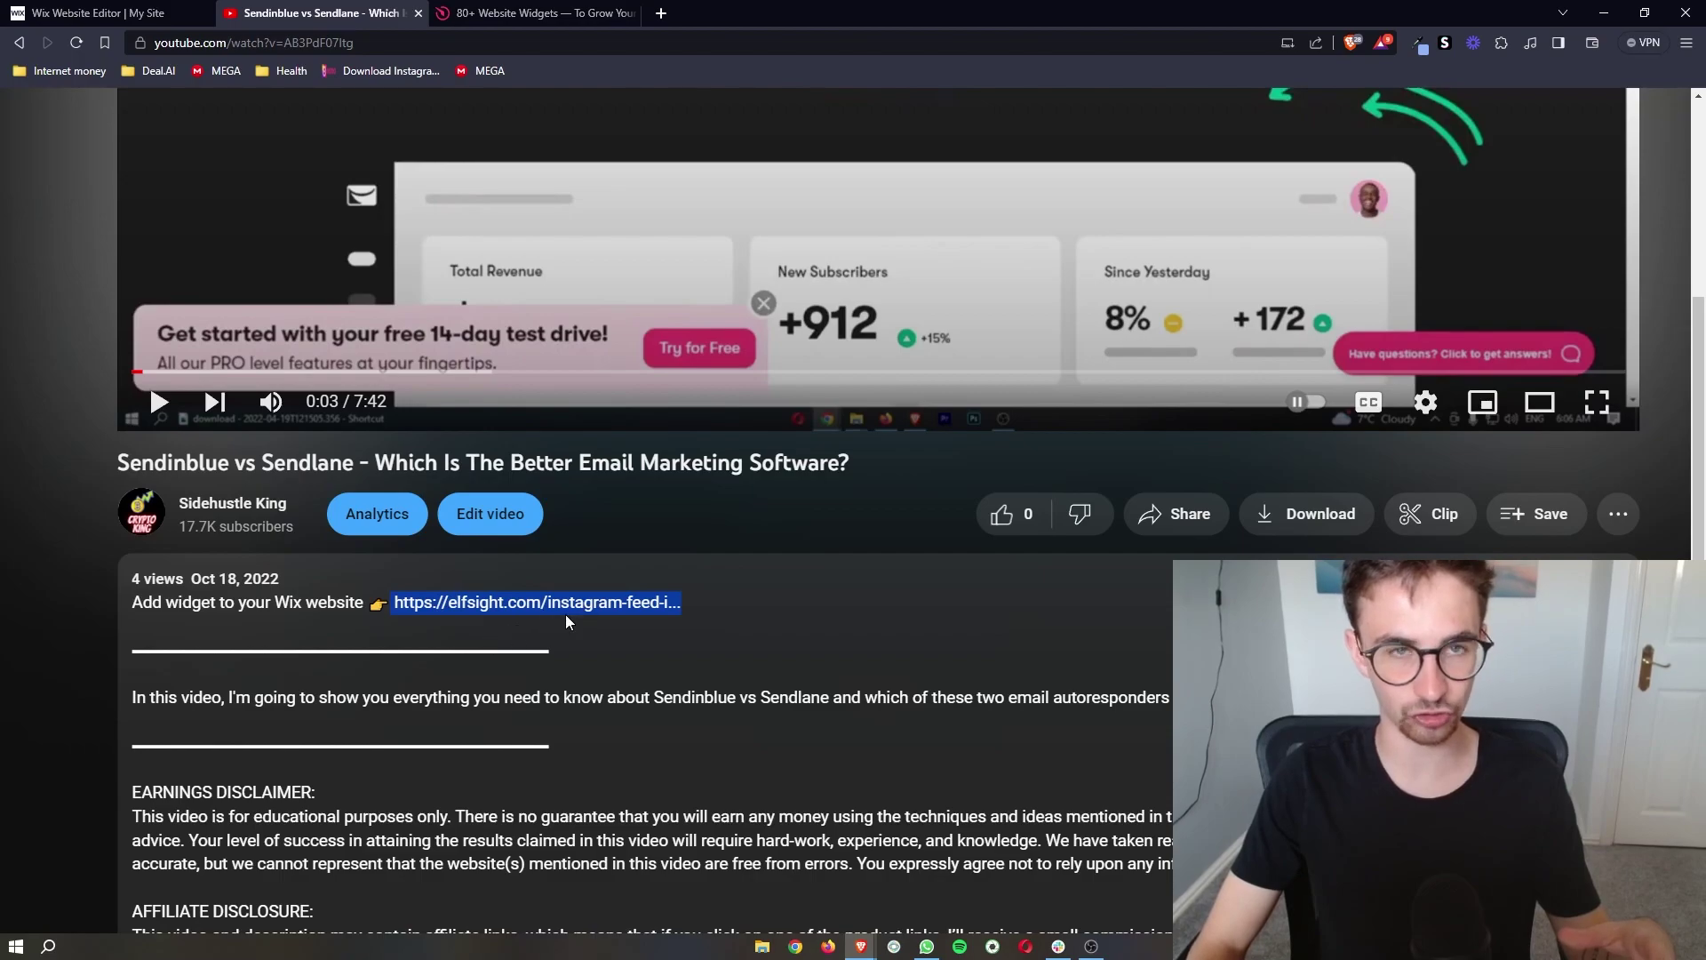
key("ctrl+Tab")
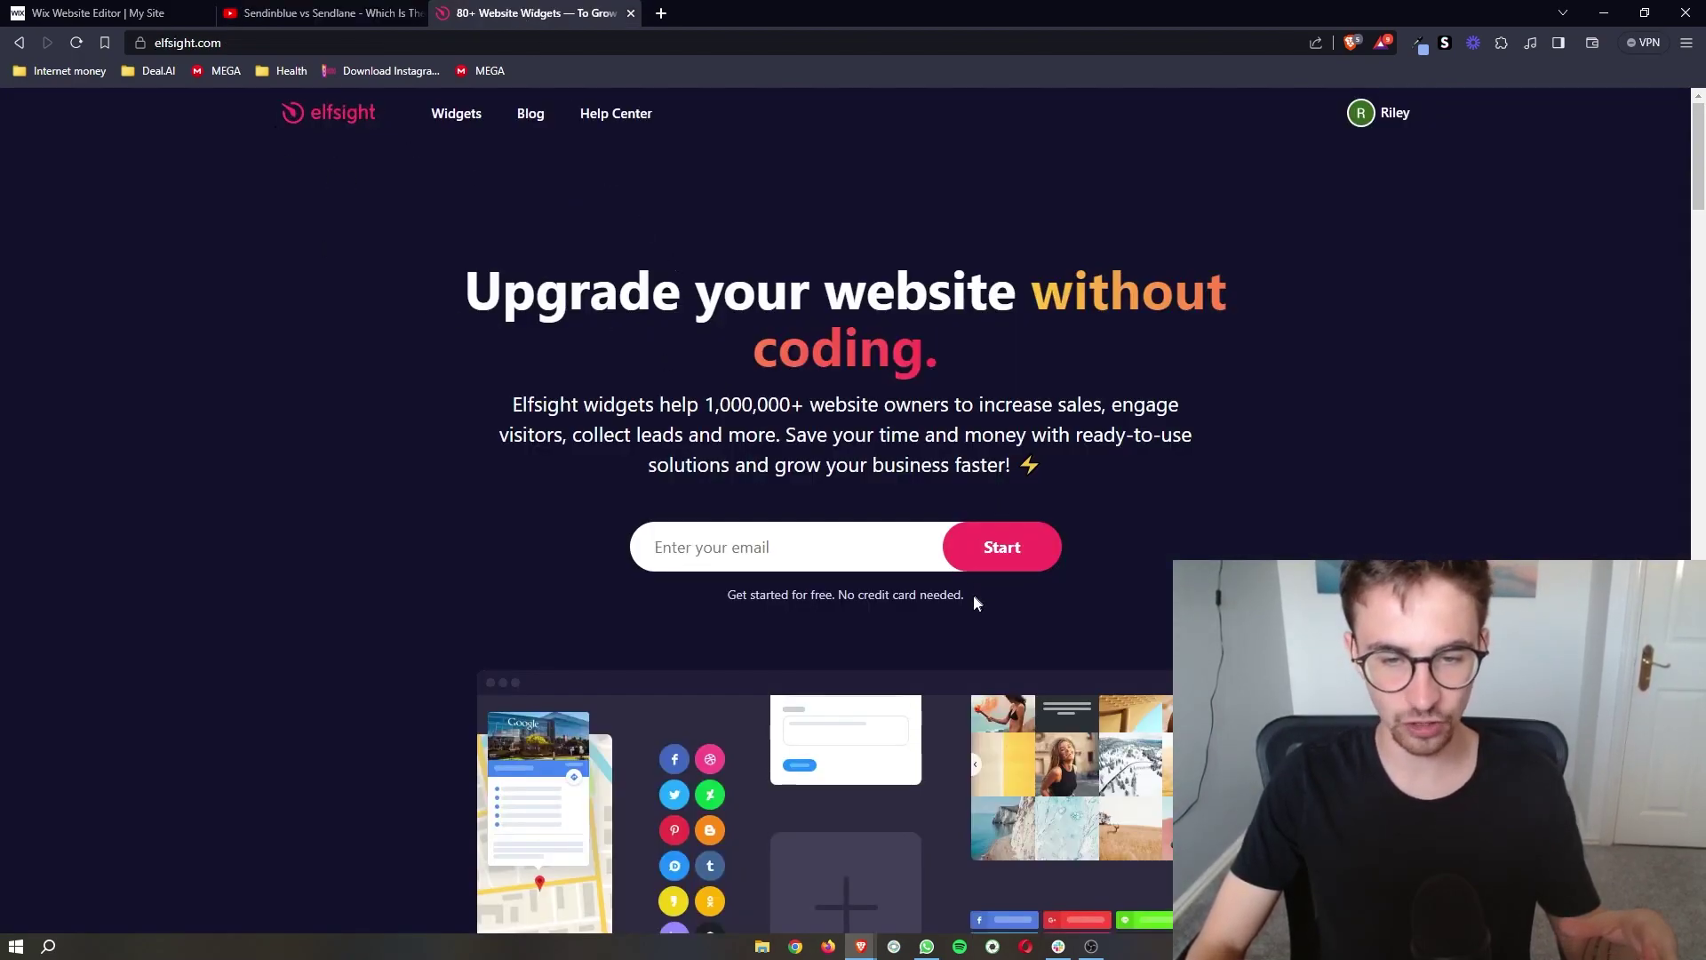
Go to the Widgets page on elfsight.com to see the Best Website Widgets catalogue.
left_click_drag(691, 609, 994, 616)
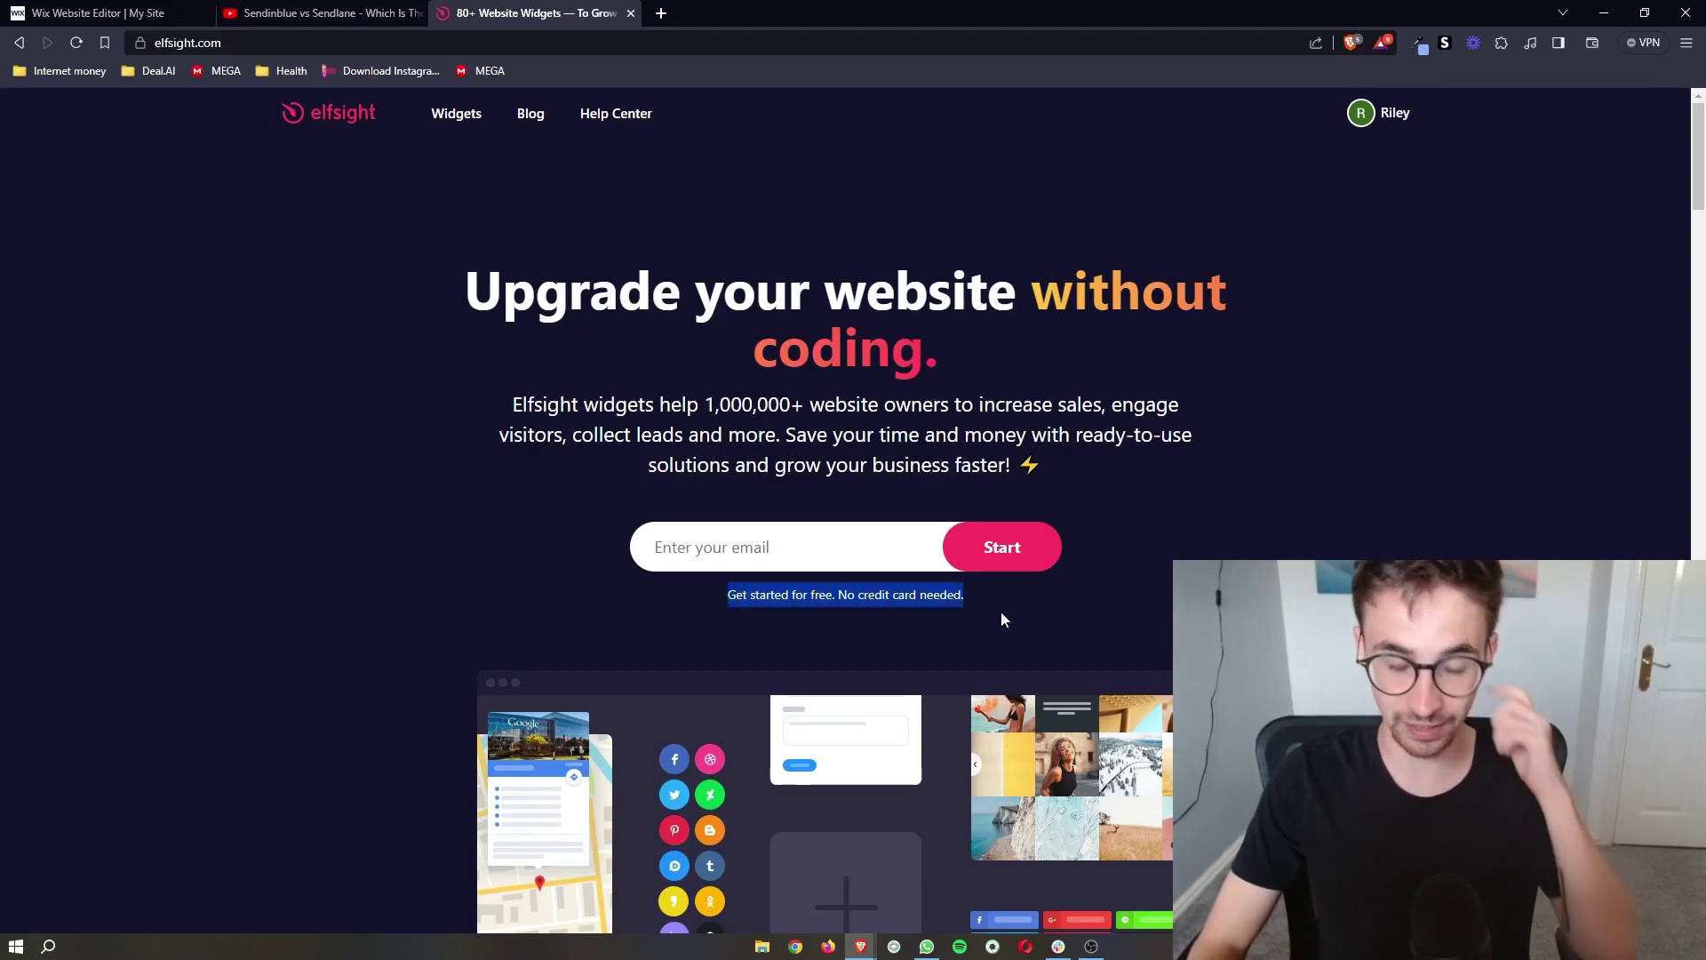
left_click(838, 552)
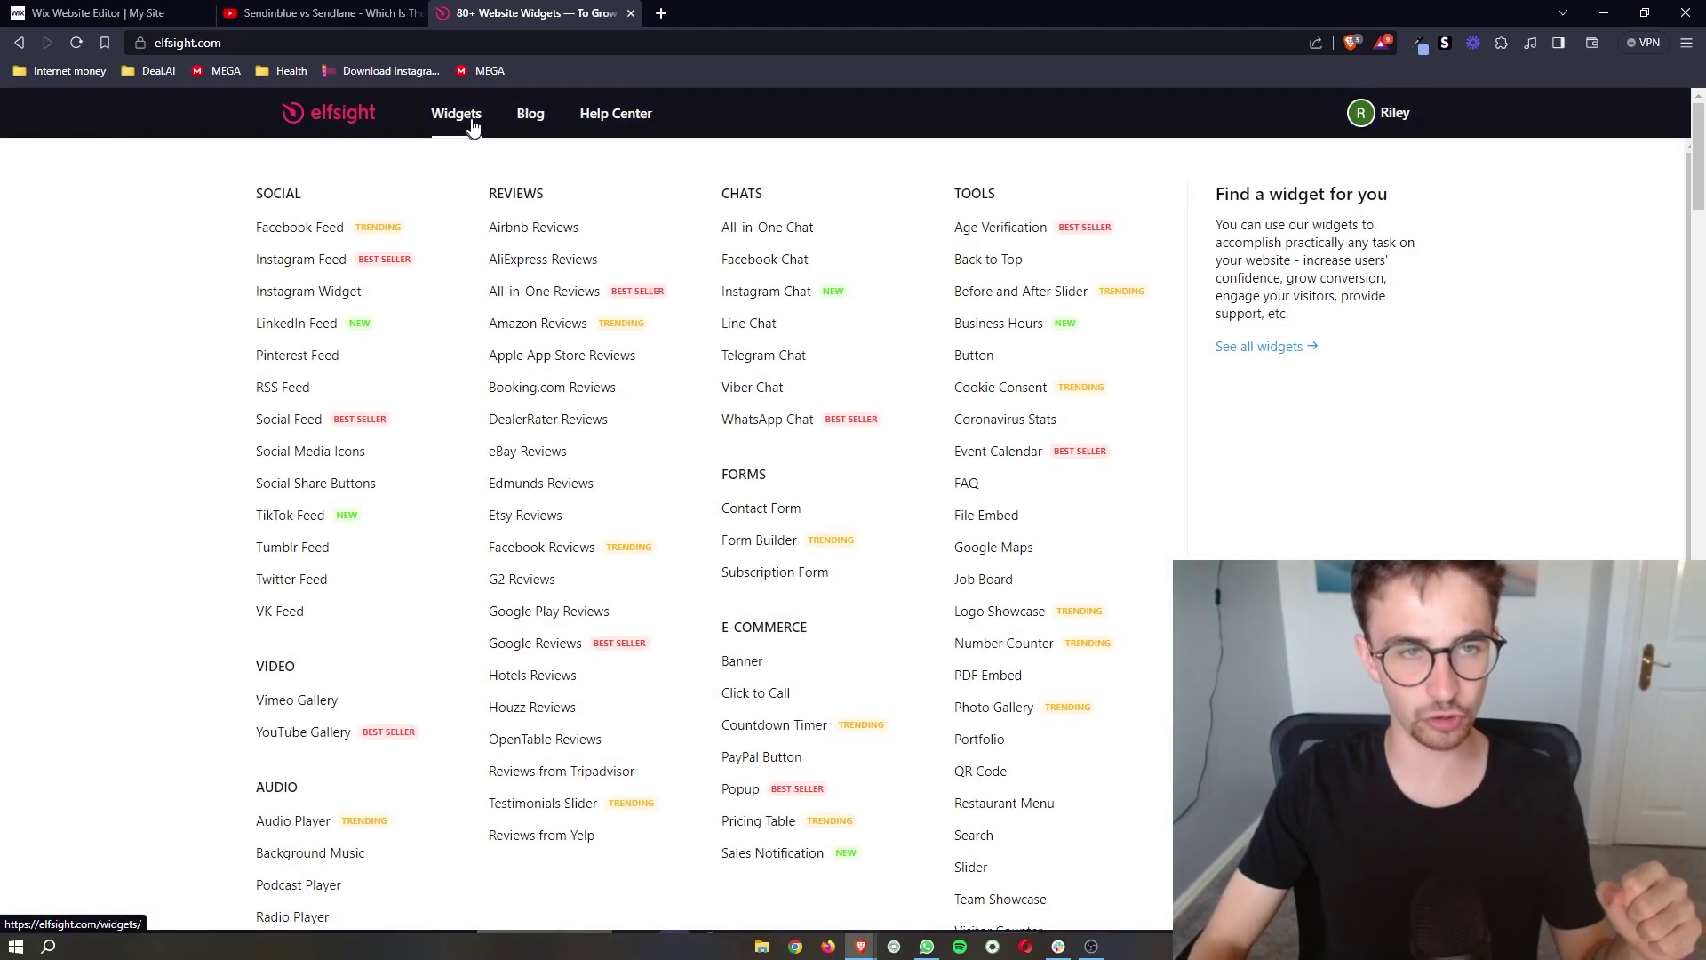
left_click(471, 129)
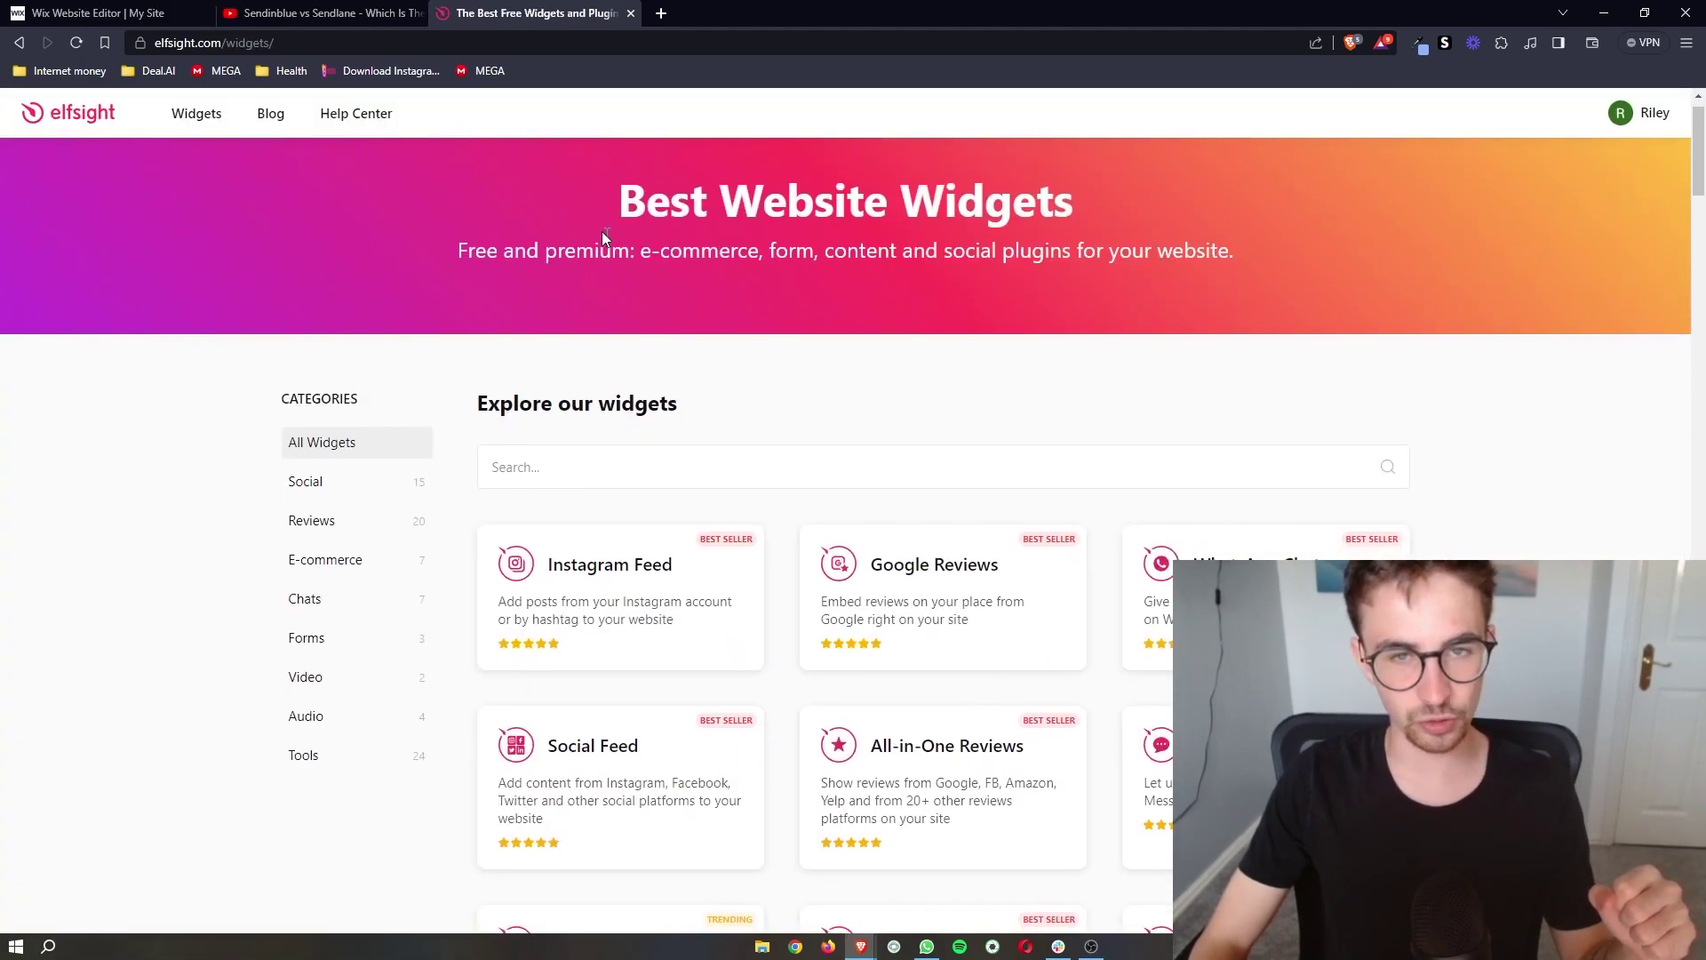
Search the widget catalogue for 'social' and scroll through the results.
left_click_drag(602, 235, 1132, 283)
left_click(1573, 544)
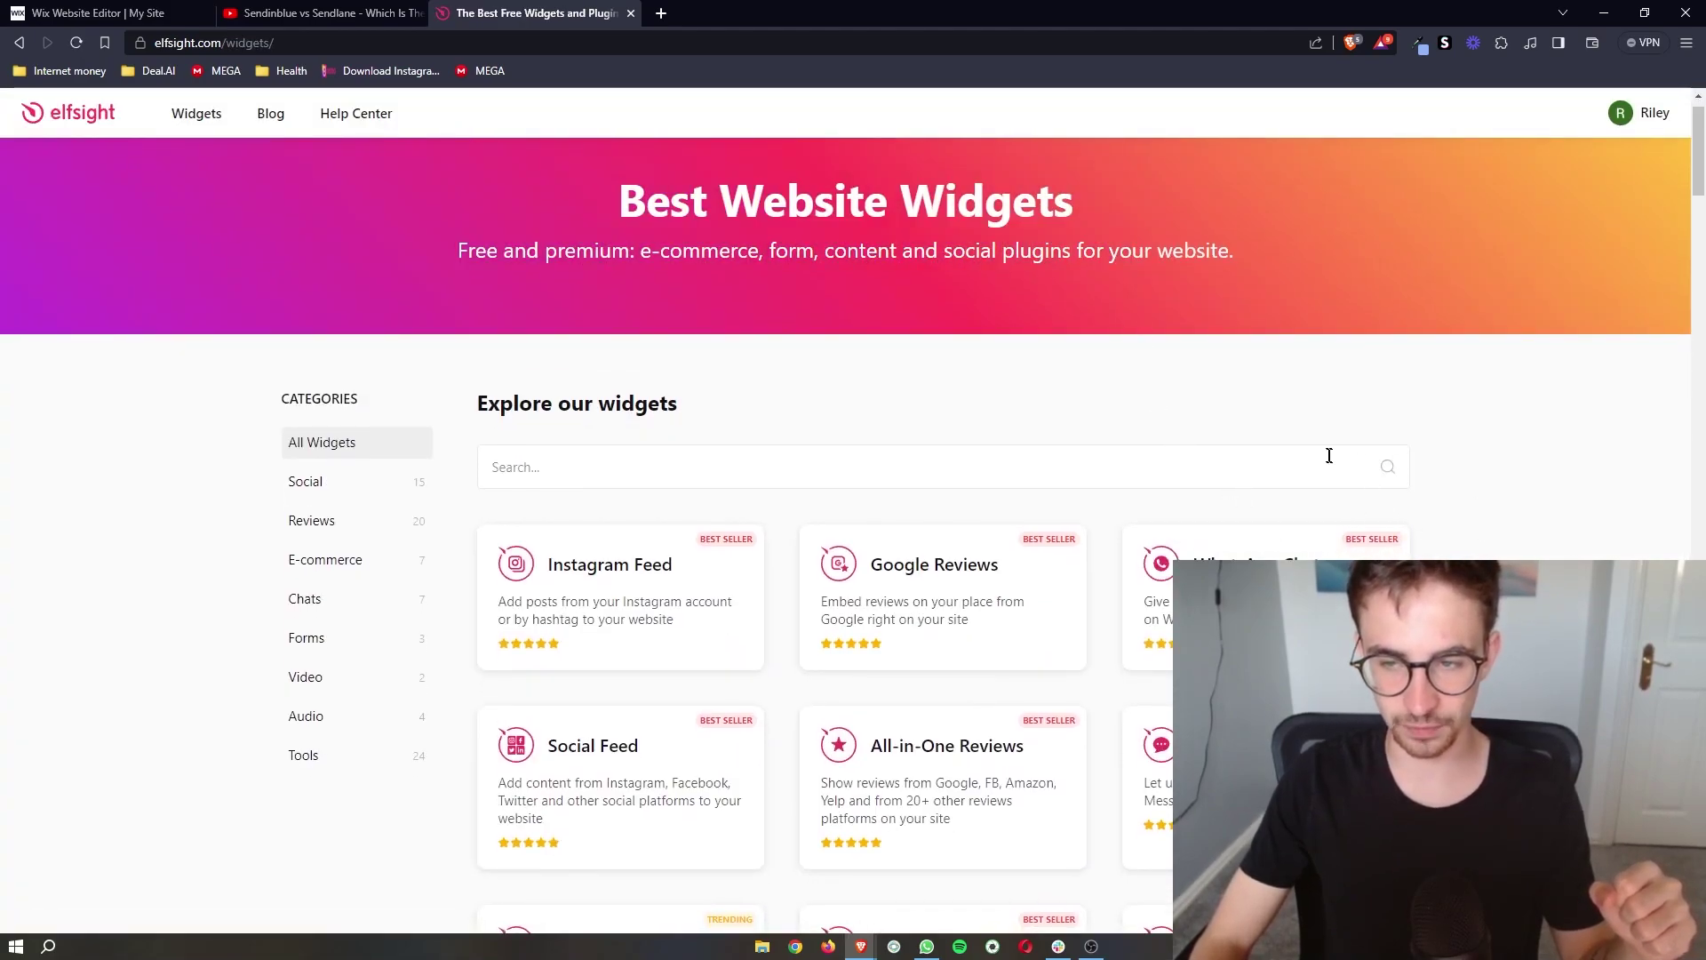
left_click(1324, 456)
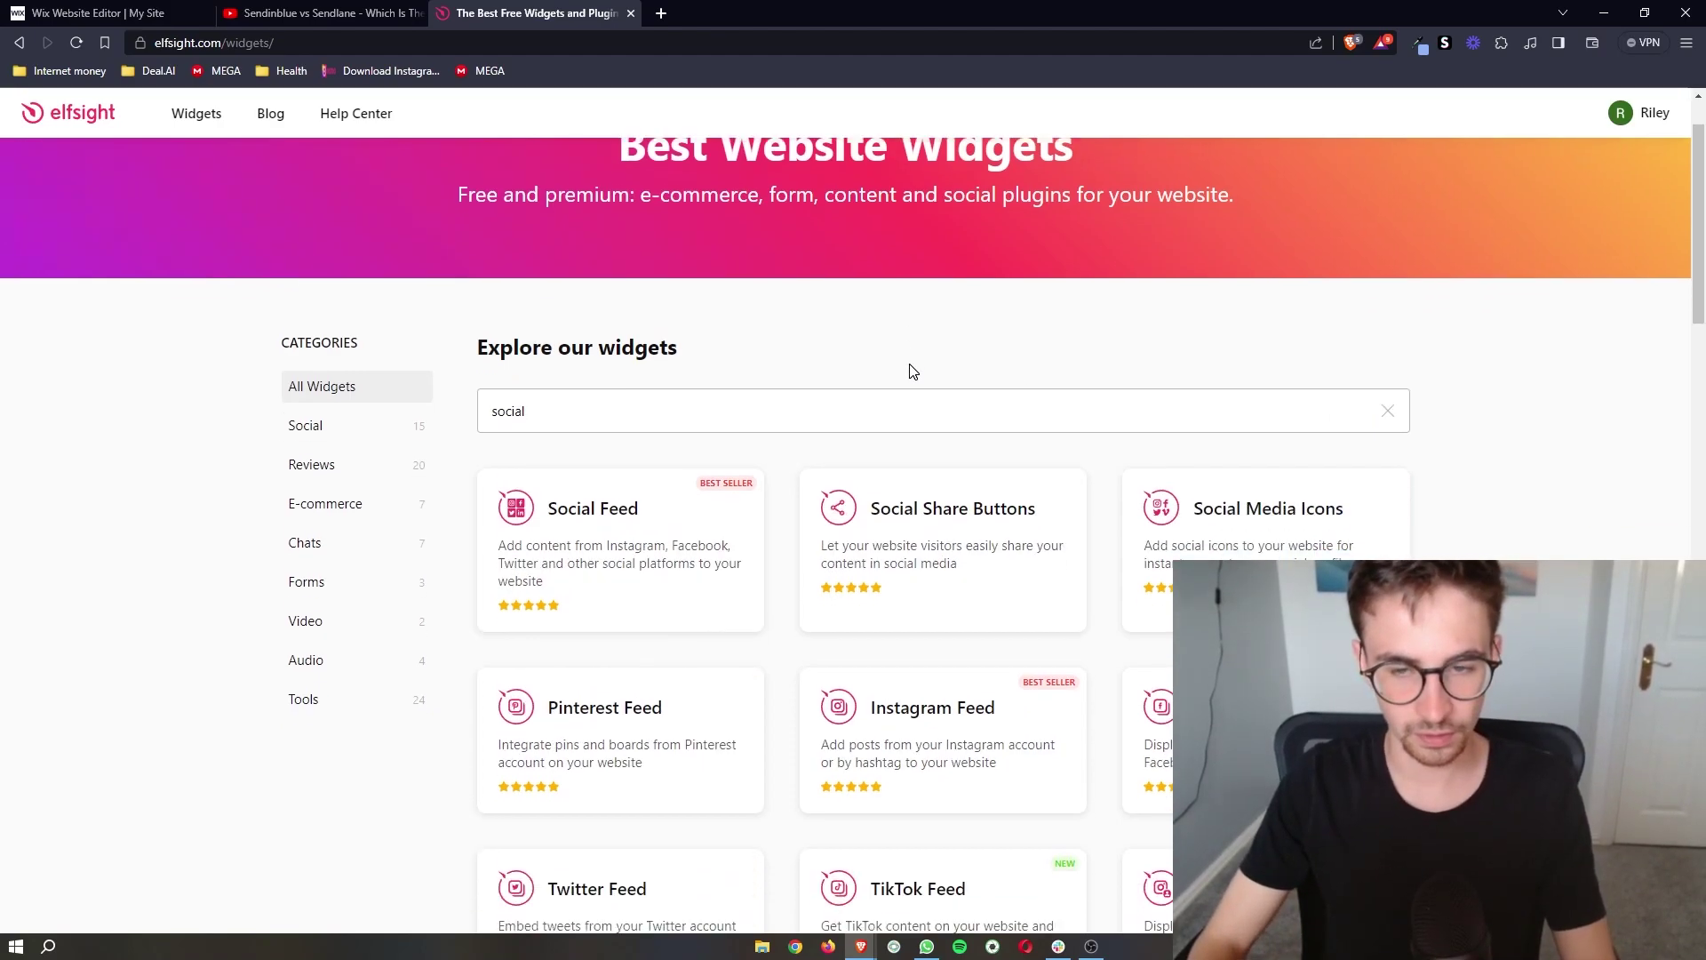
scroll(925, 369, "down", 1)
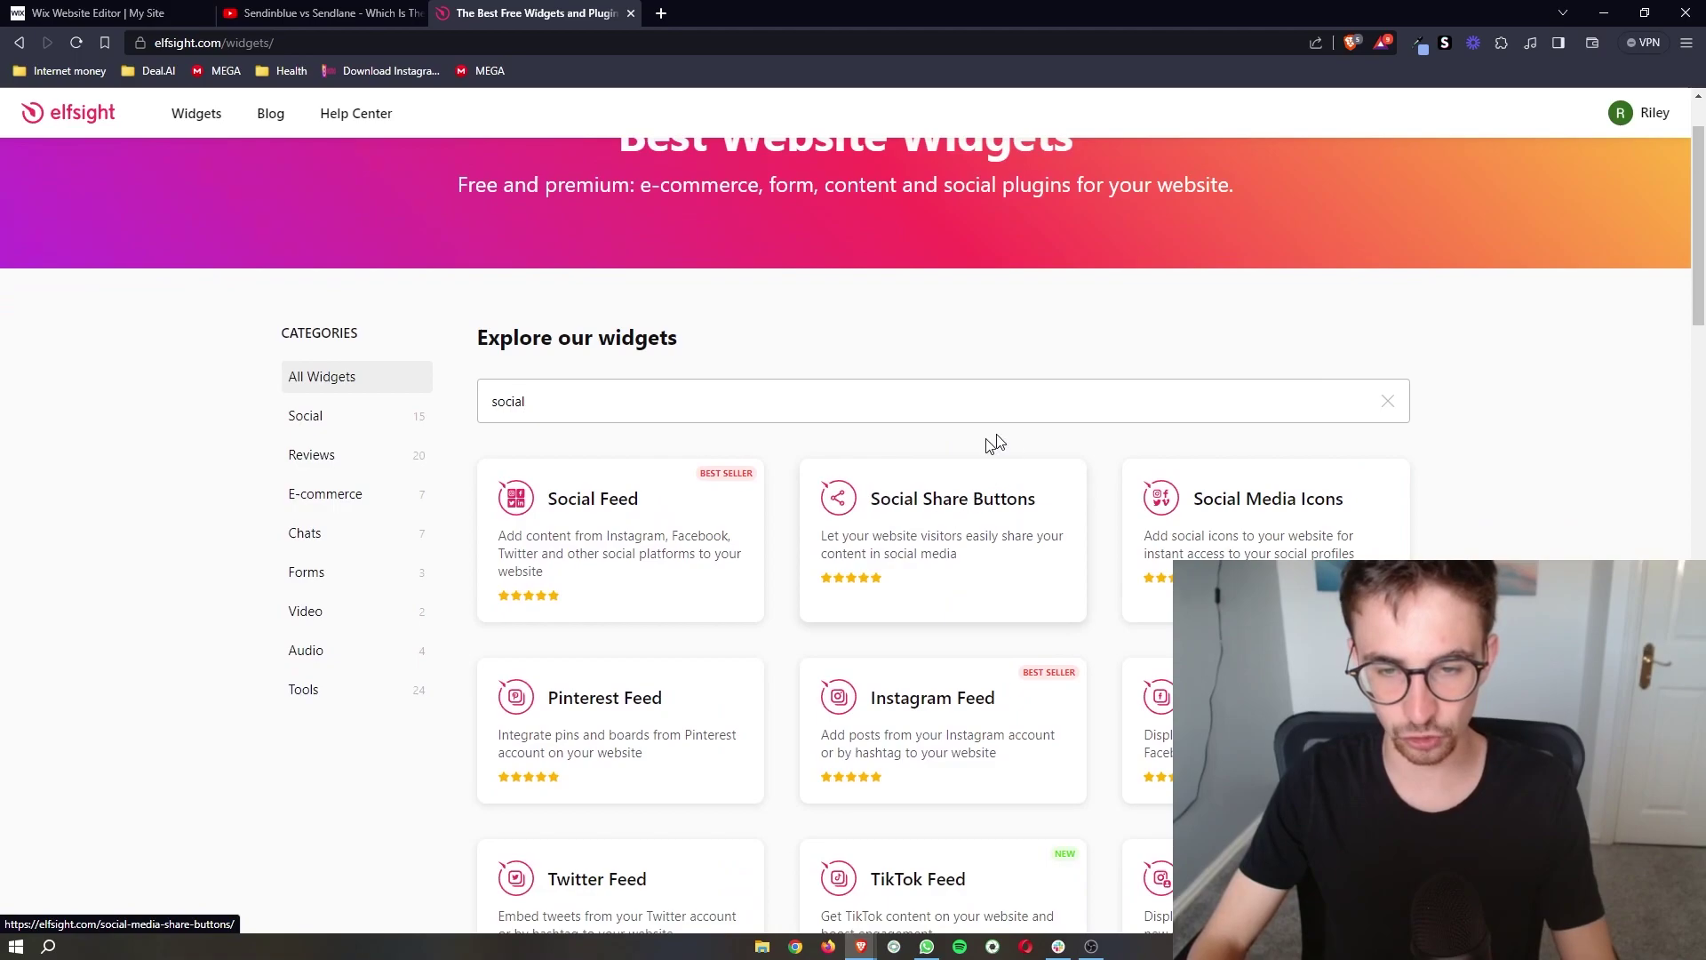
Open Social Share Buttons and preview Share Icons, Black, Small, Grid, Floating and Inline templates.
left_click(967, 546)
scroll(1038, 498, "down", 2)
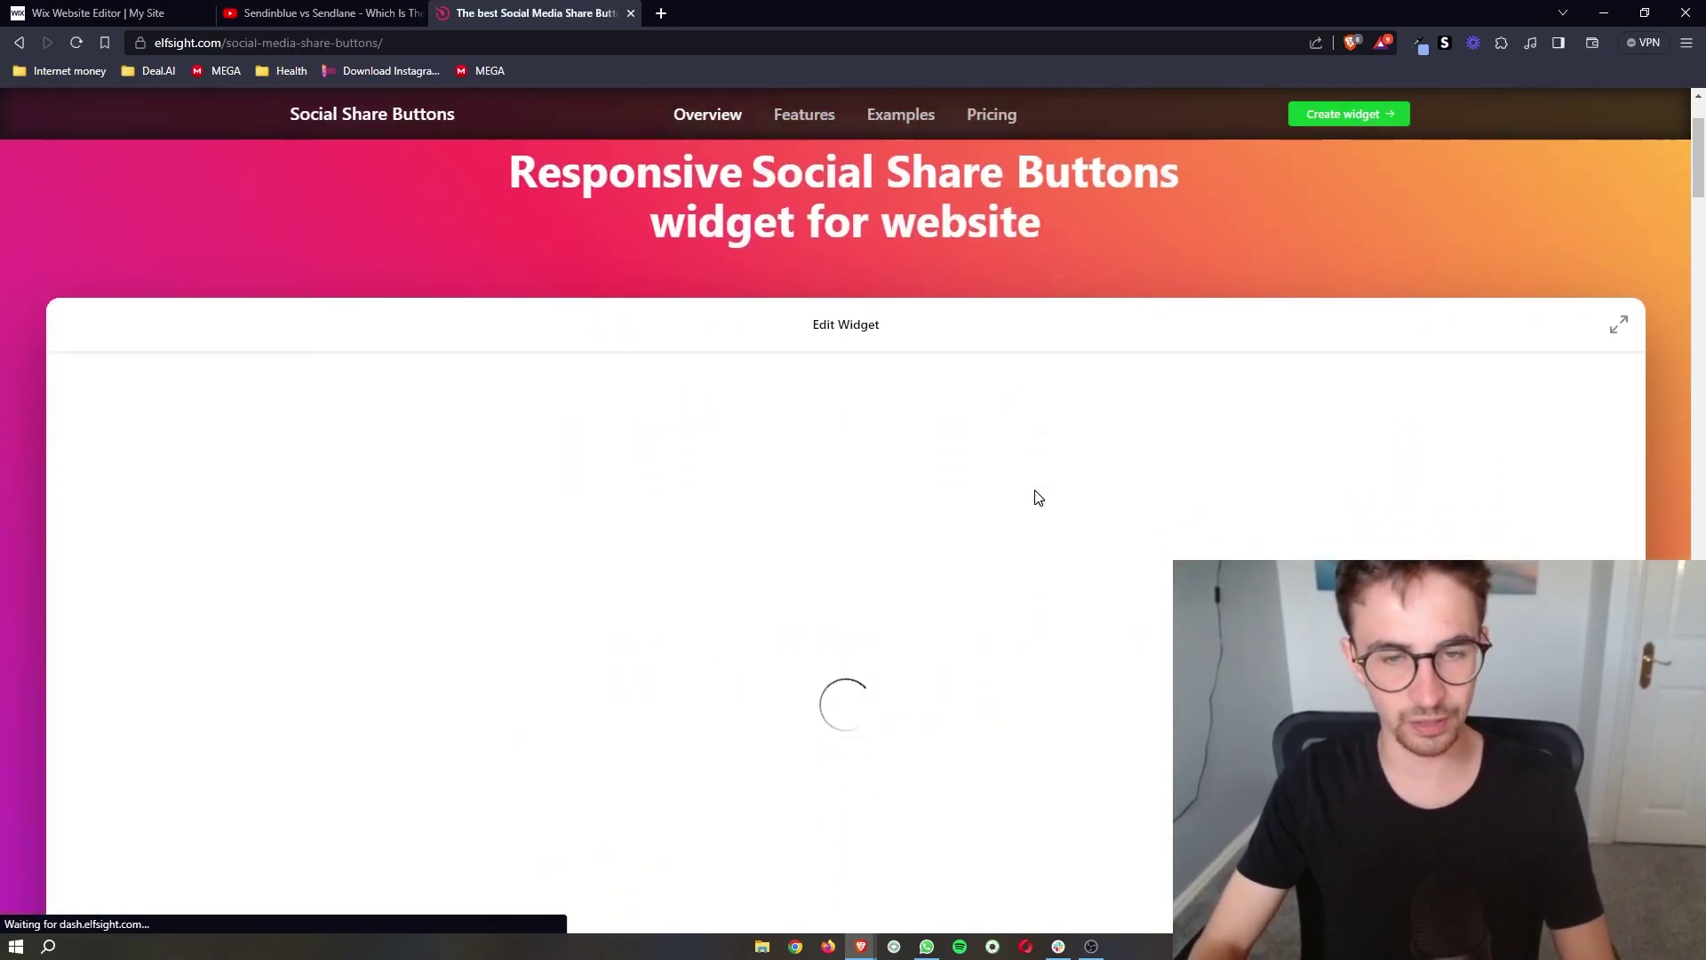
scroll(857, 286, "down", 2)
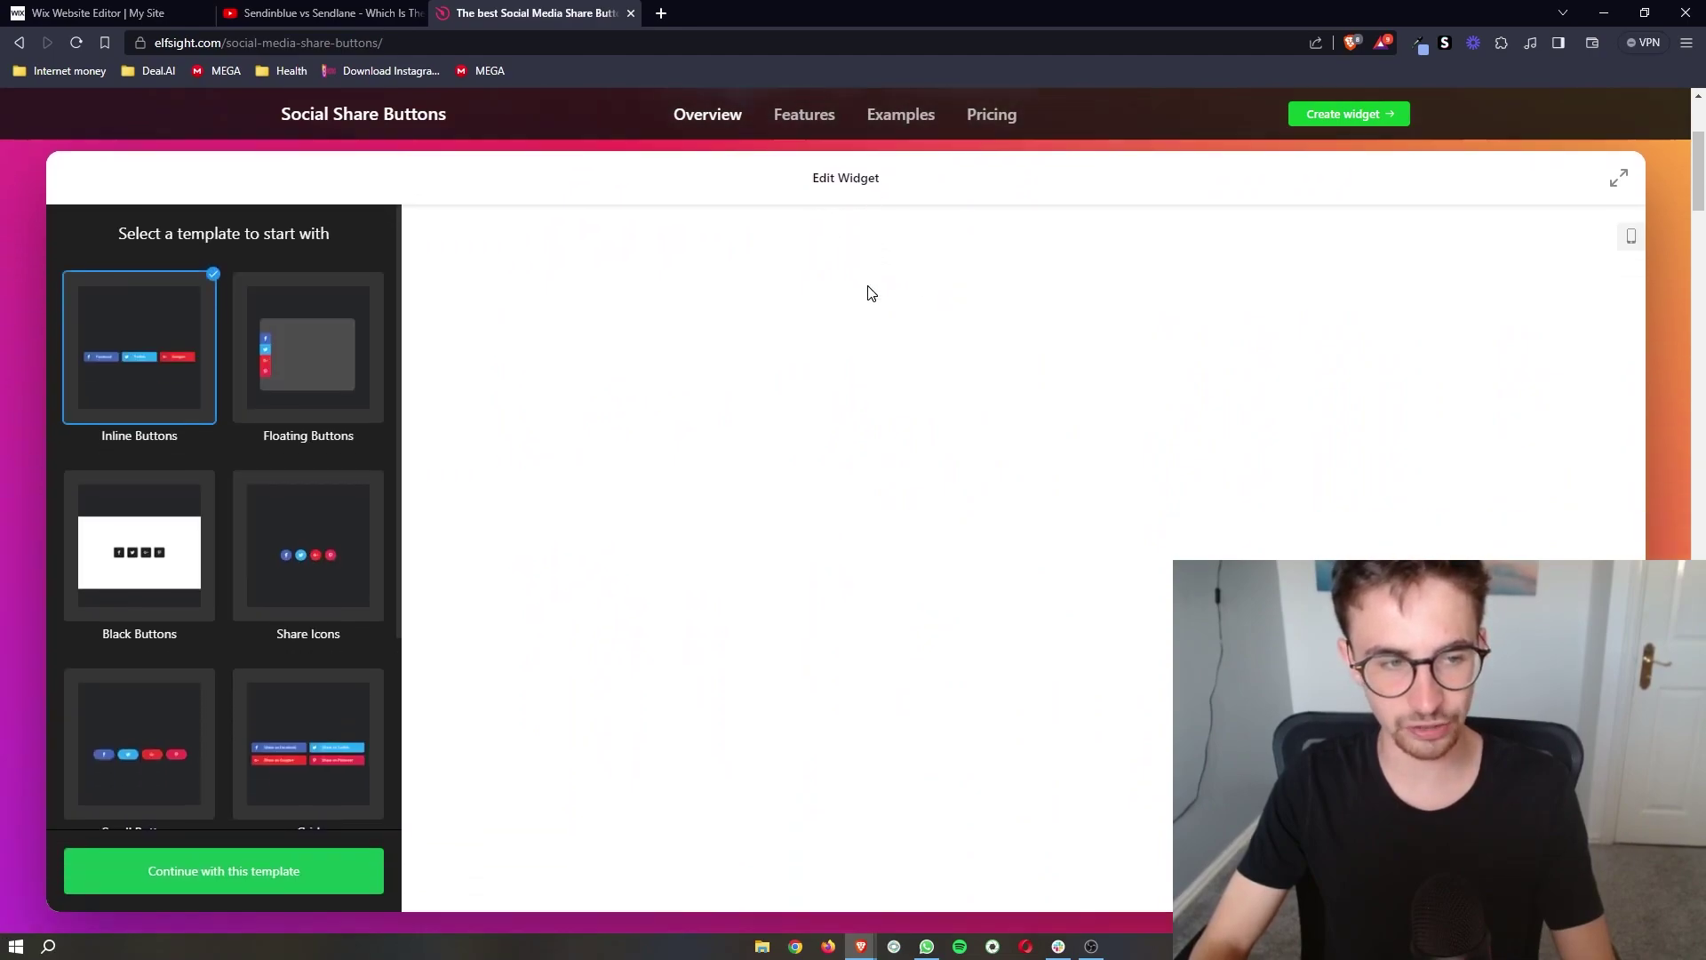
left_click(302, 497)
left_click(129, 499)
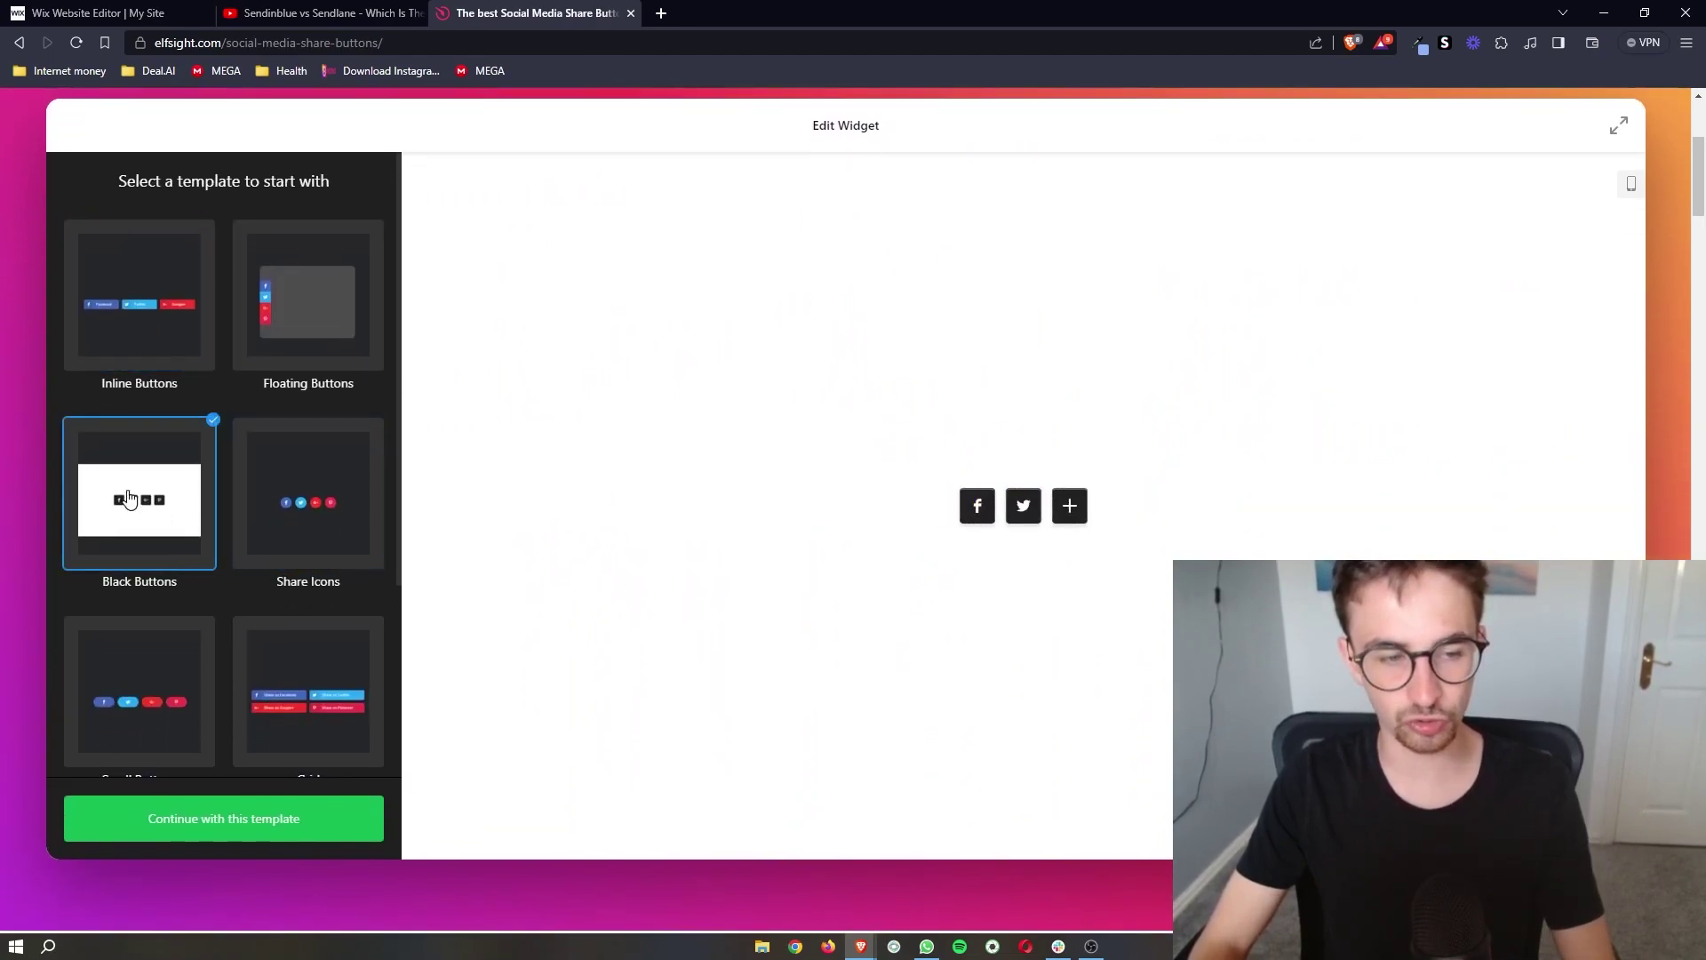
left_click(111, 653)
left_click(338, 695)
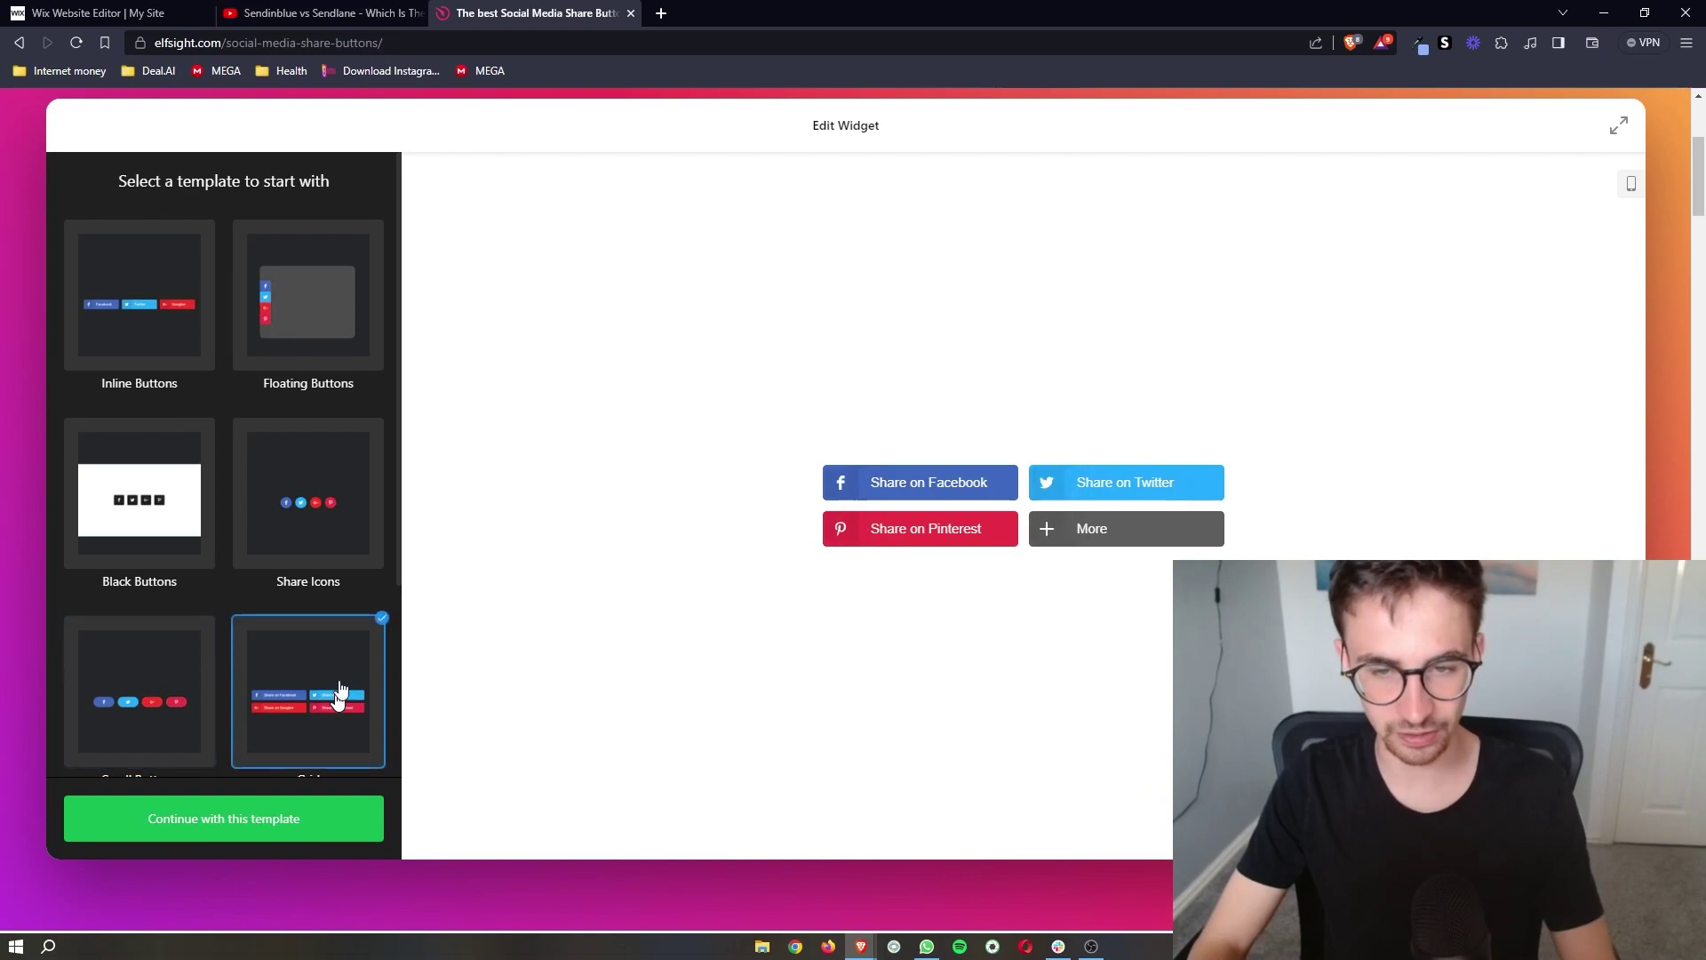
left_click(346, 256)
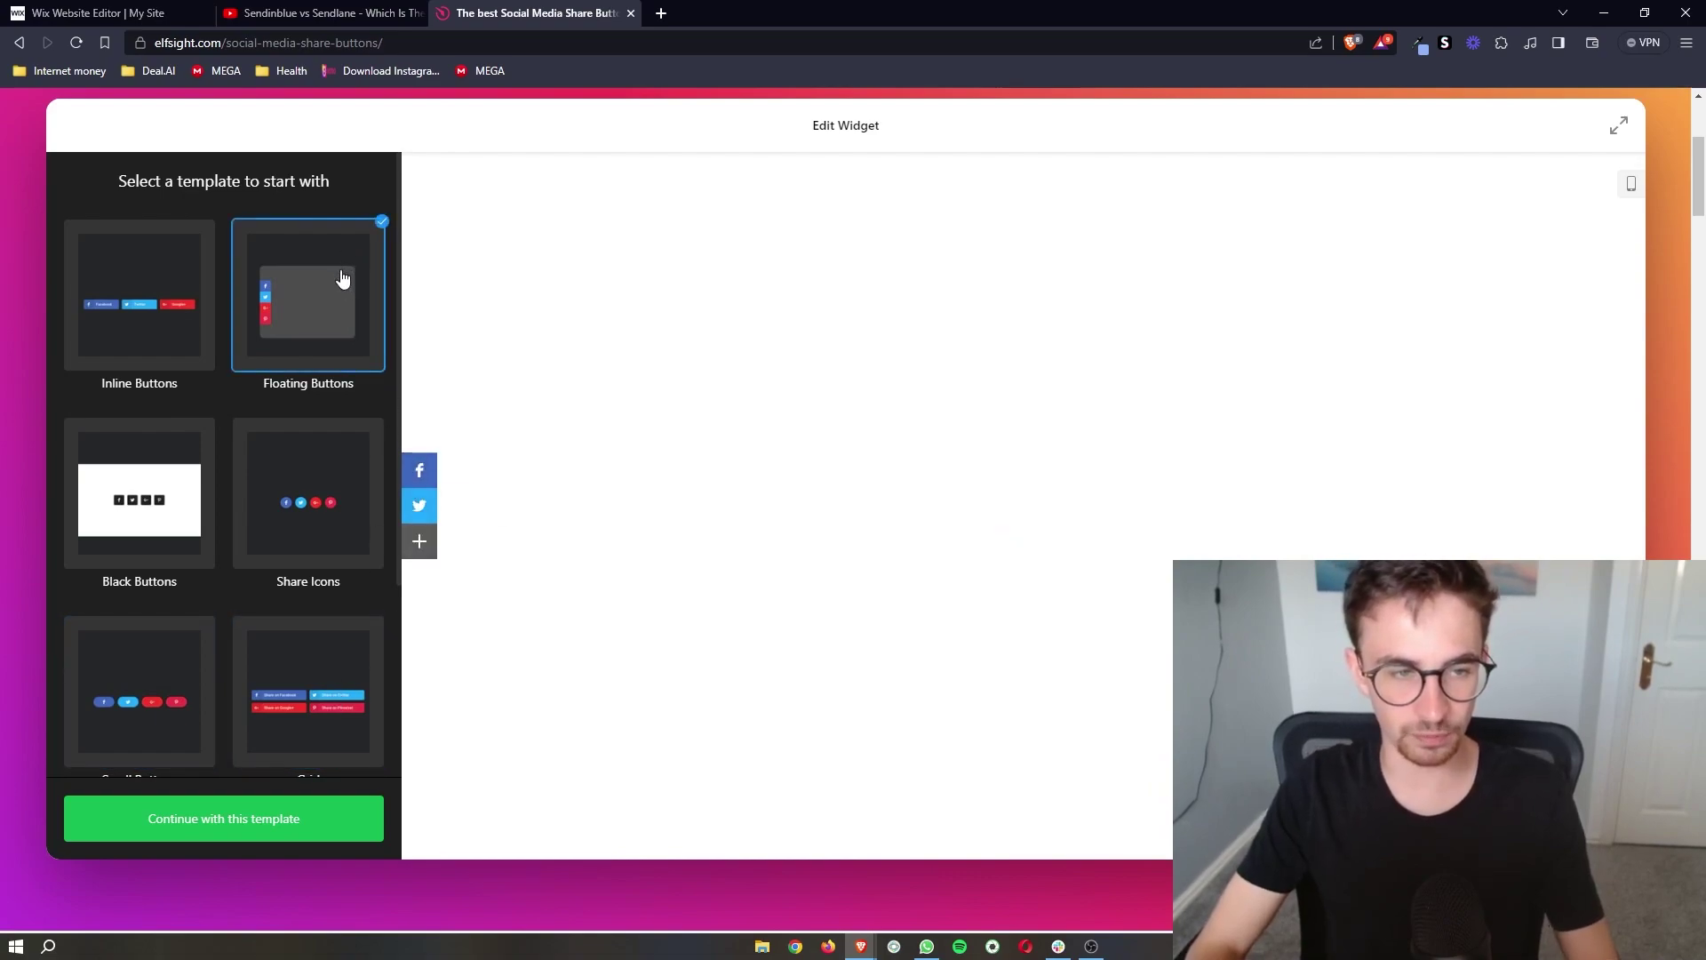
left_click(160, 315)
left_click(195, 555)
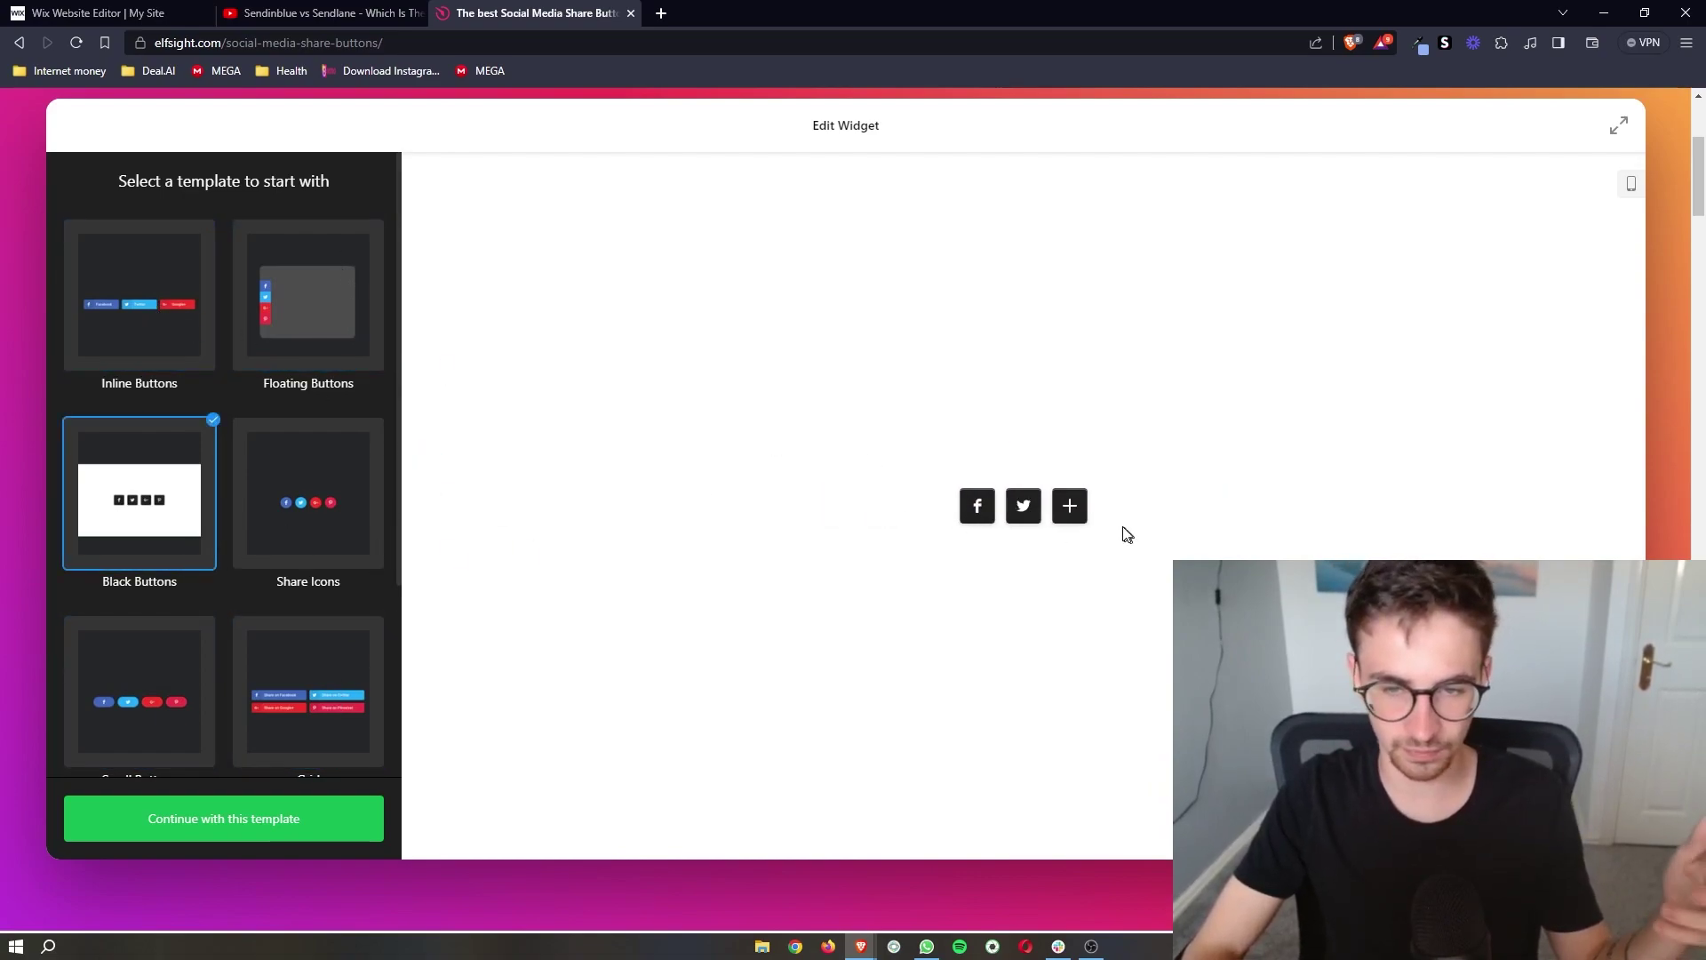
left_click(324, 500)
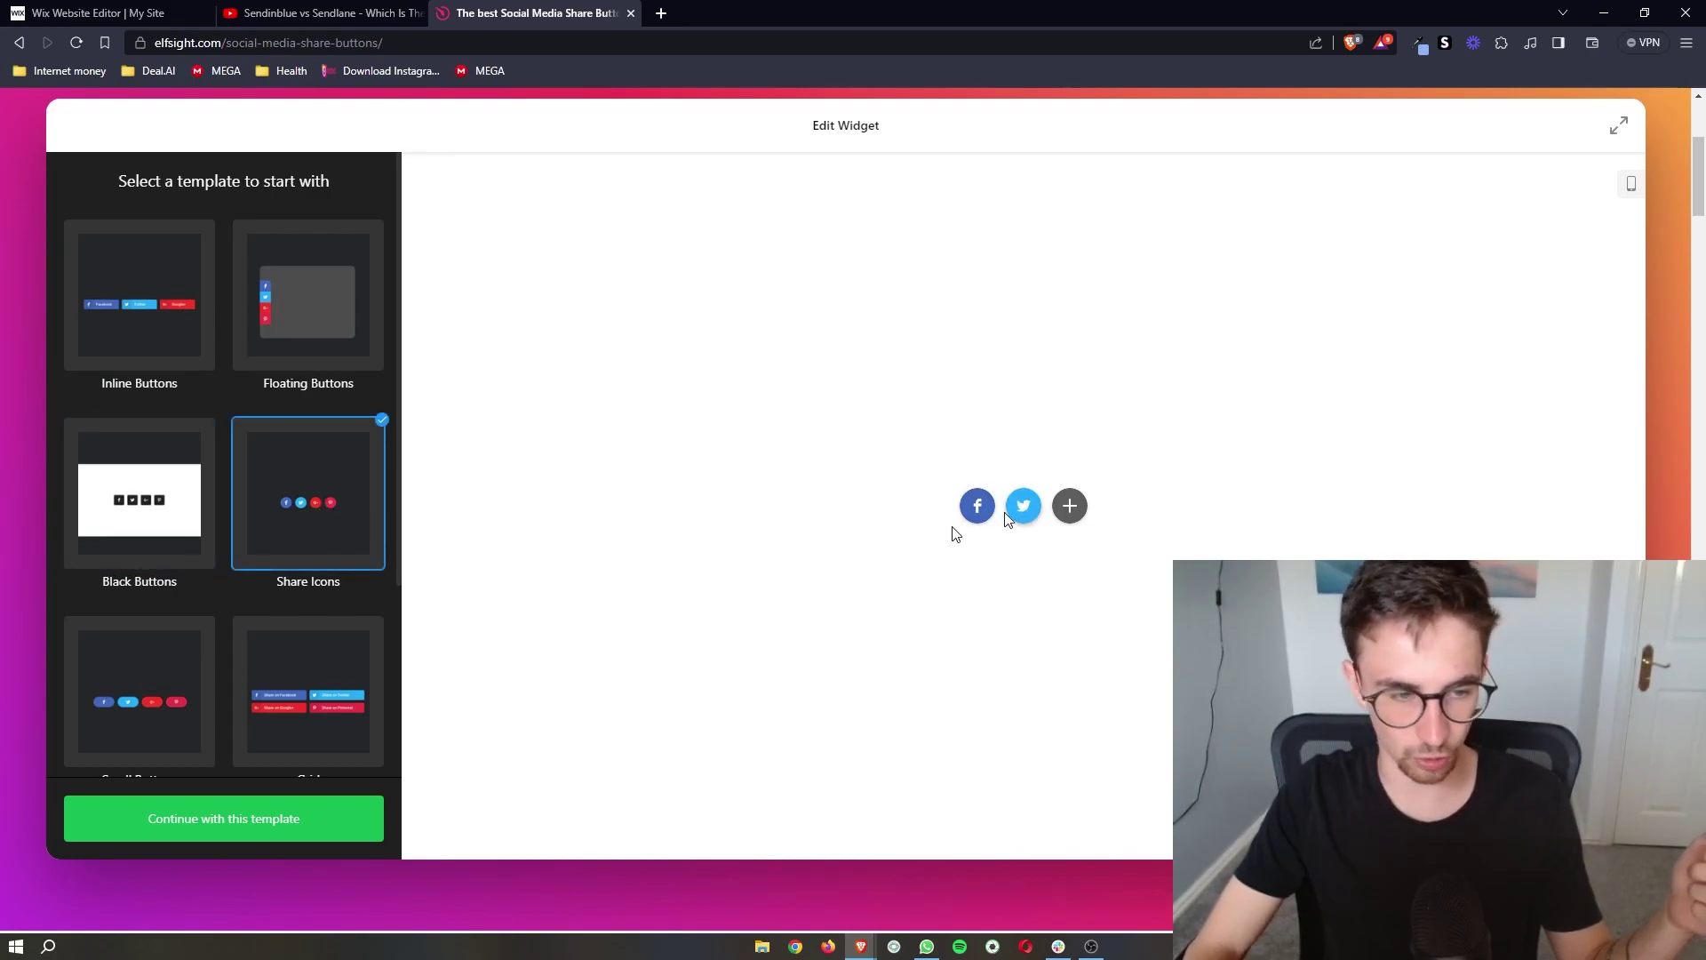
left_click(338, 634)
Preview the Share List template, then choose Inline Buttons and scroll to continue.
scroll(329, 533, "down", 6)
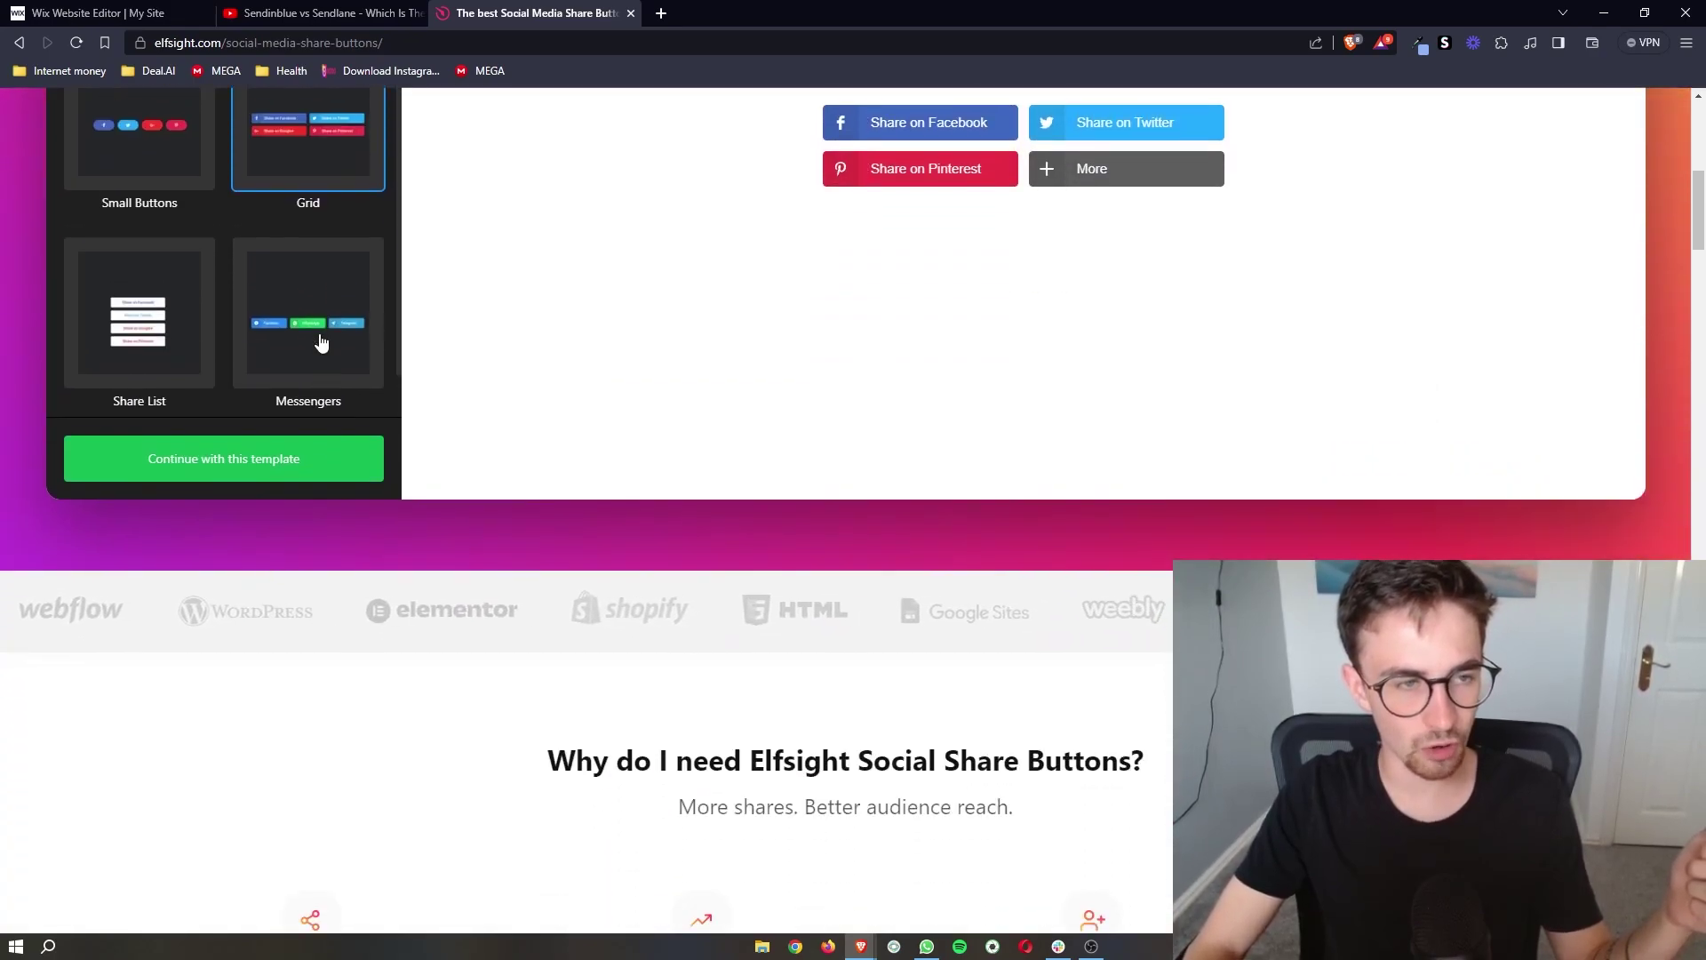
left_click(151, 342)
scroll(152, 343, "up", 8)
left_click(164, 578)
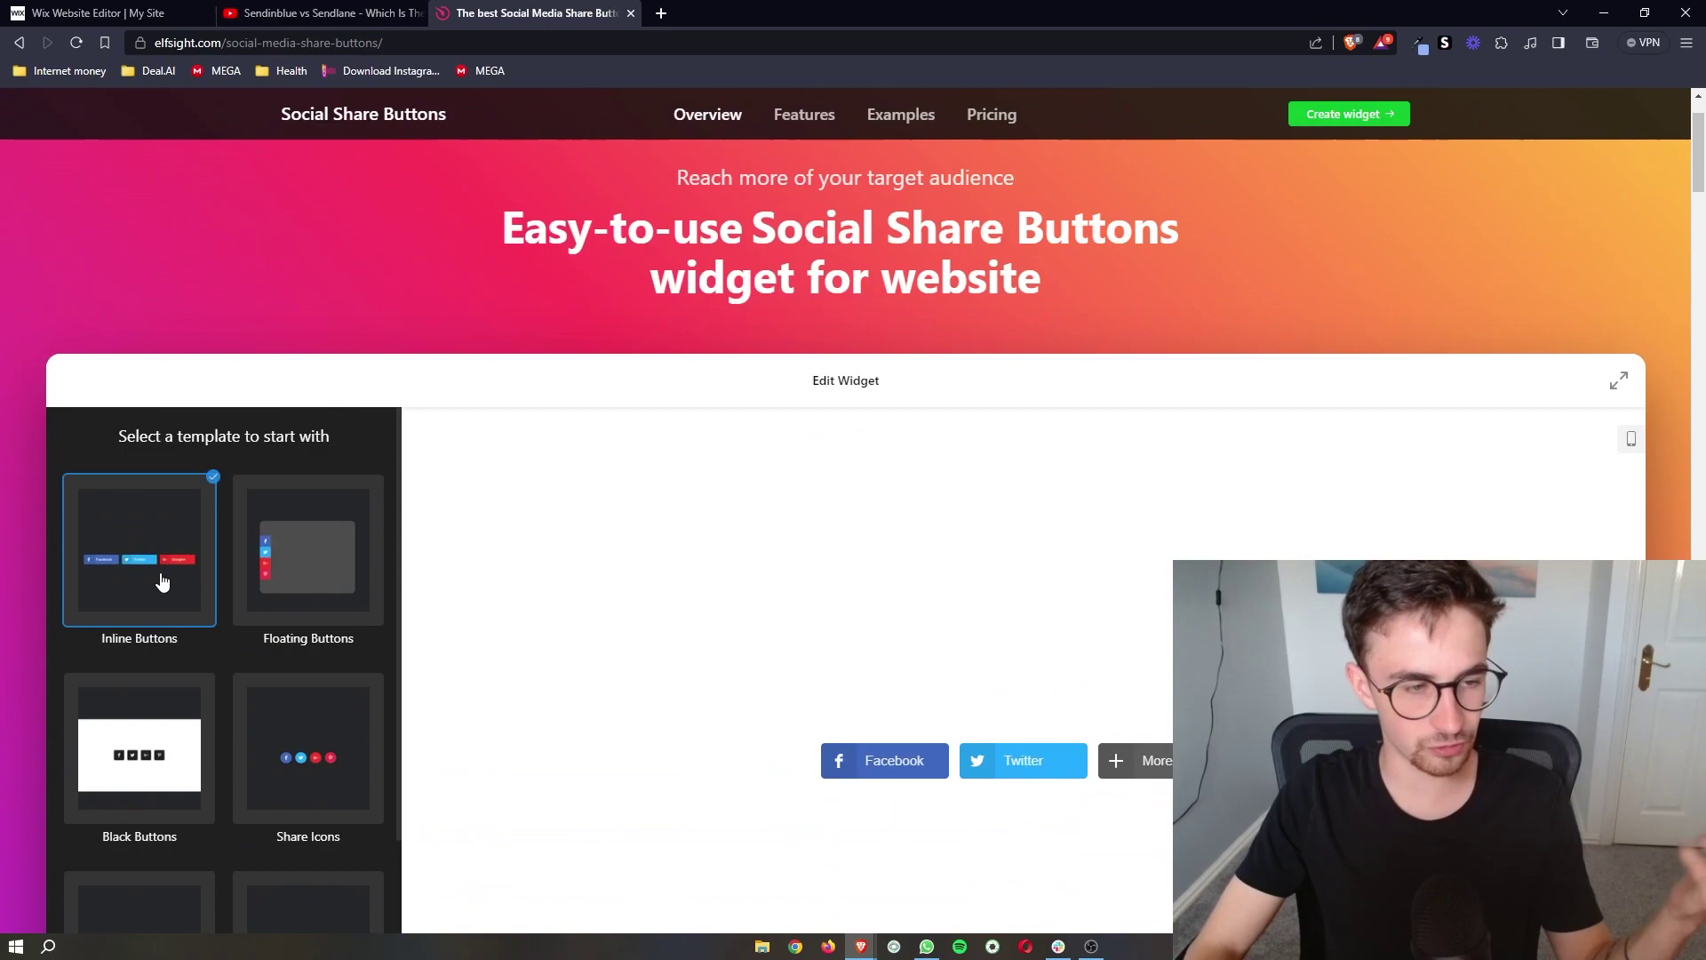
scroll(207, 555, "down", 1)
scroll(236, 565, "down", 6)
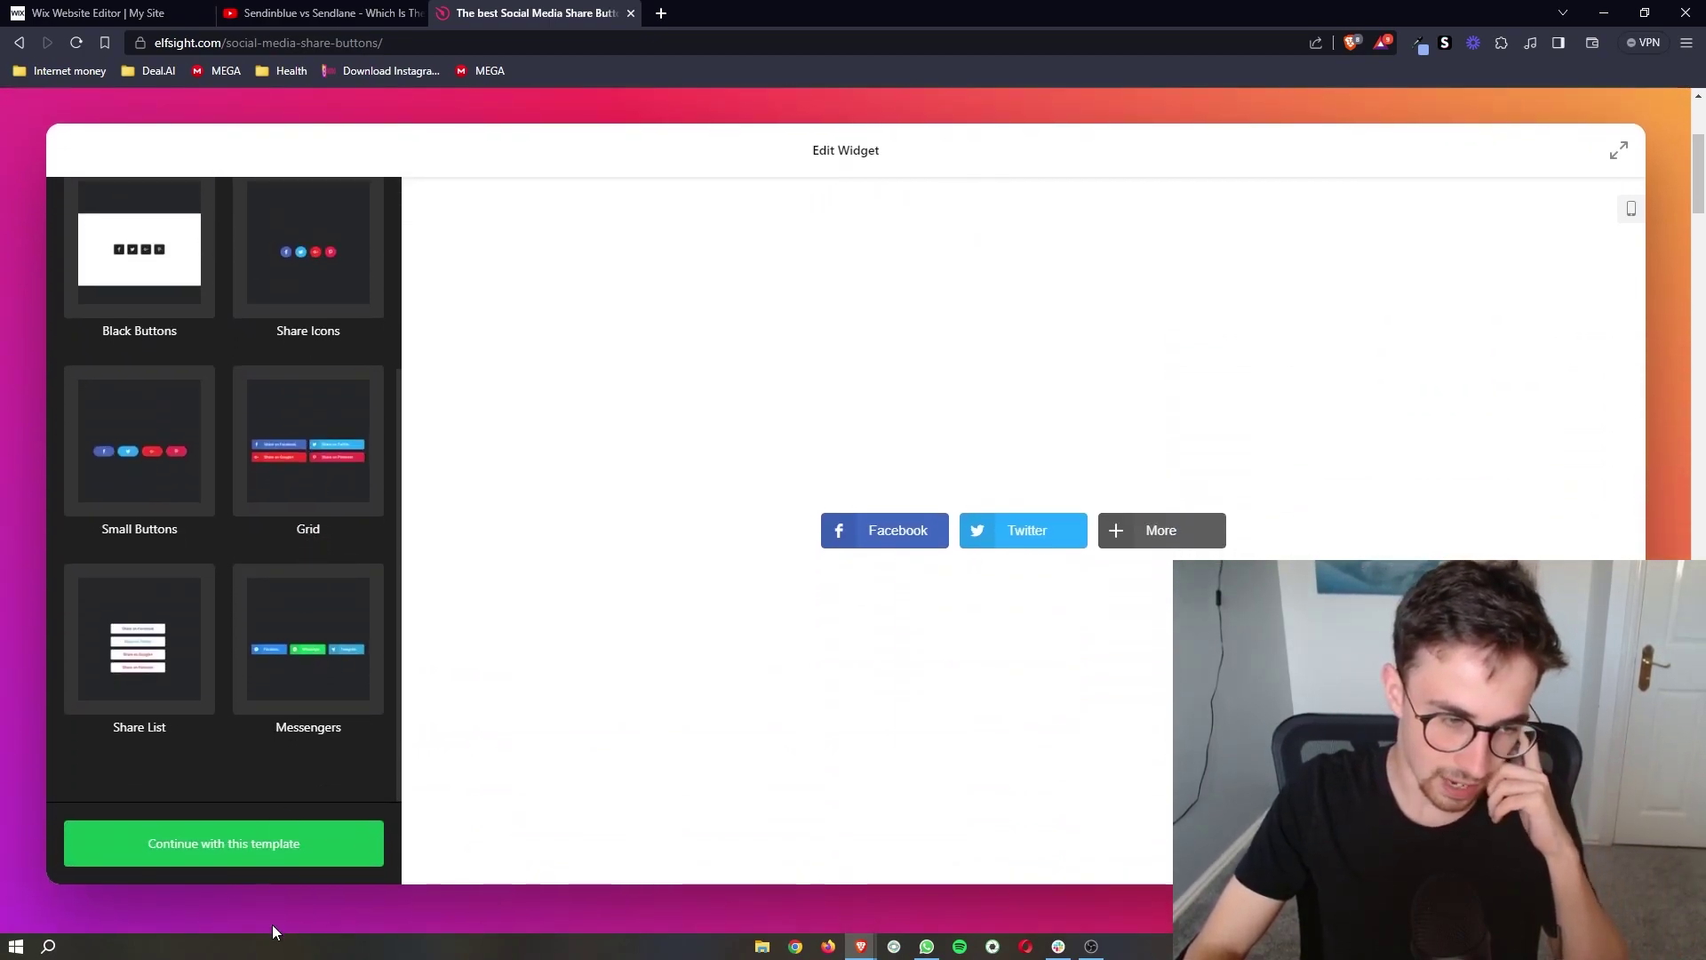
Start editing the template and look over the Facebook button's settings.
left_click(278, 840)
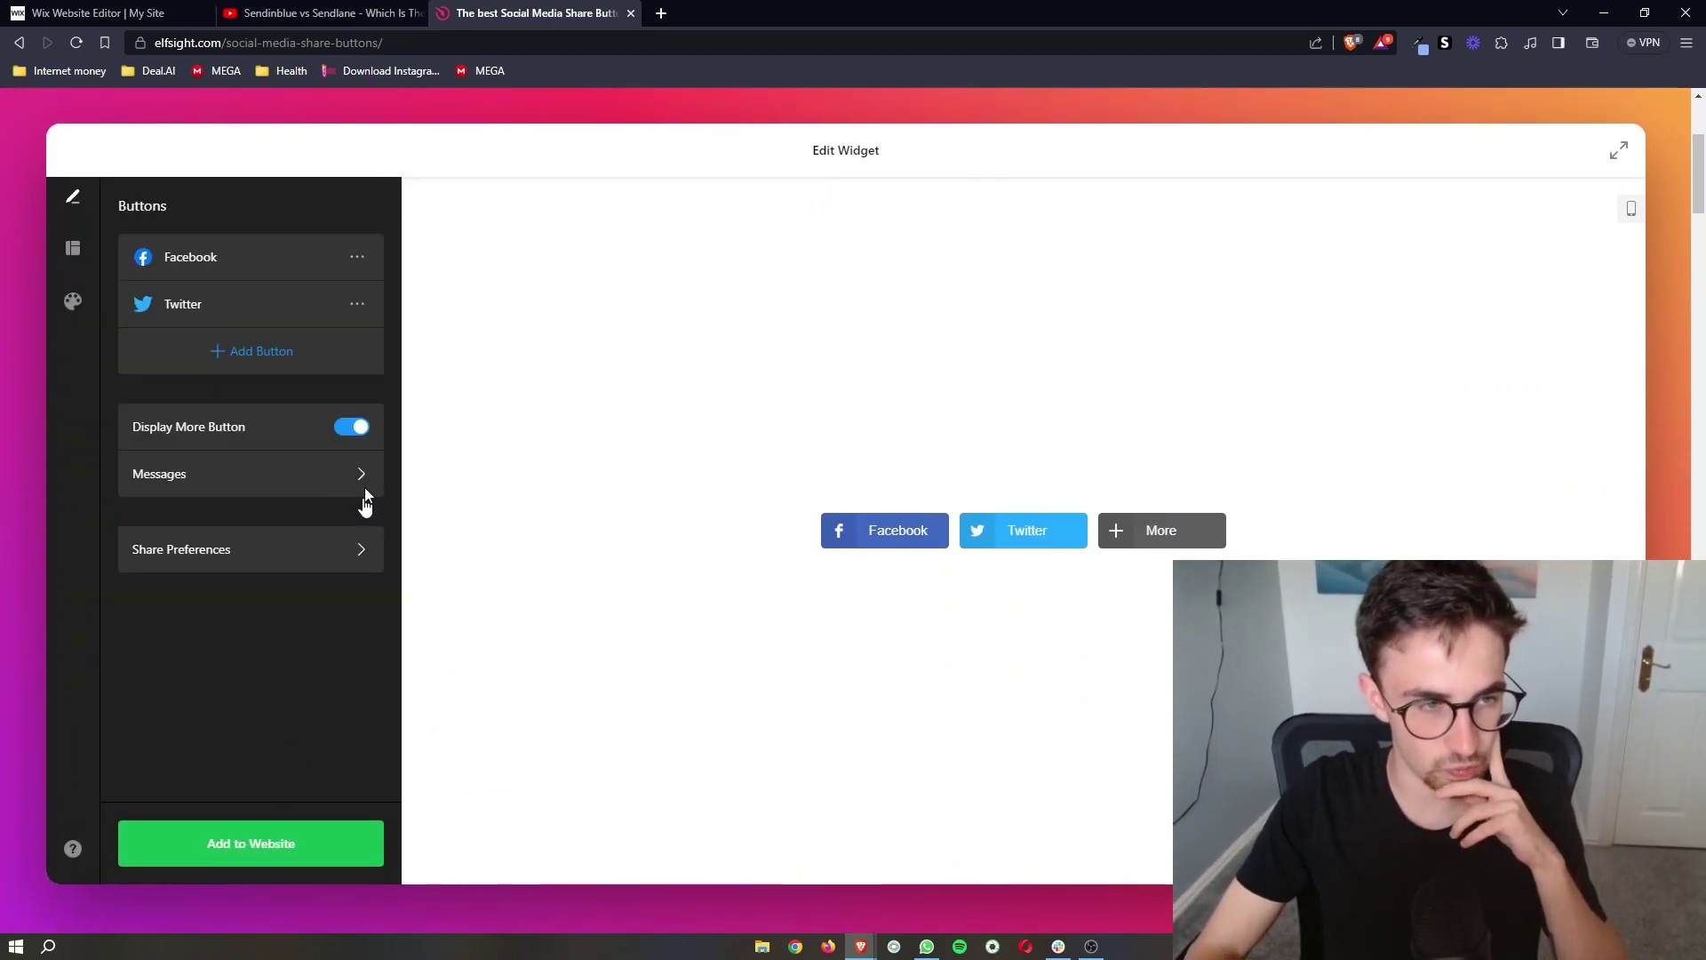
left_click(357, 257)
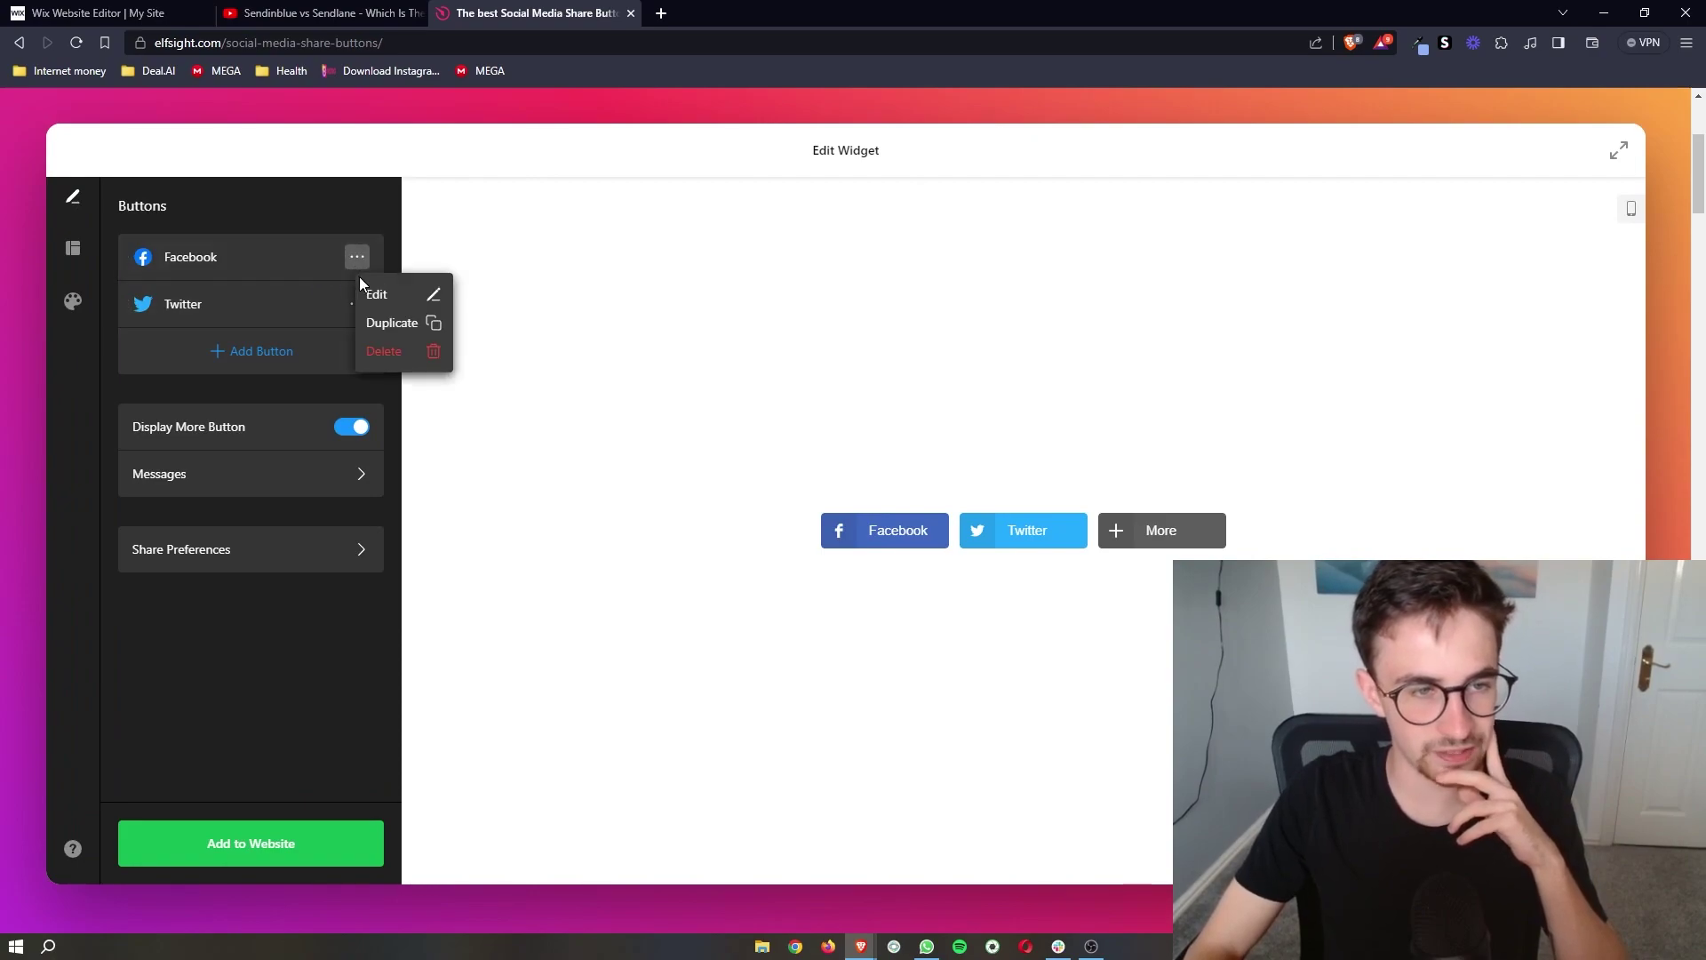
left_click(378, 289)
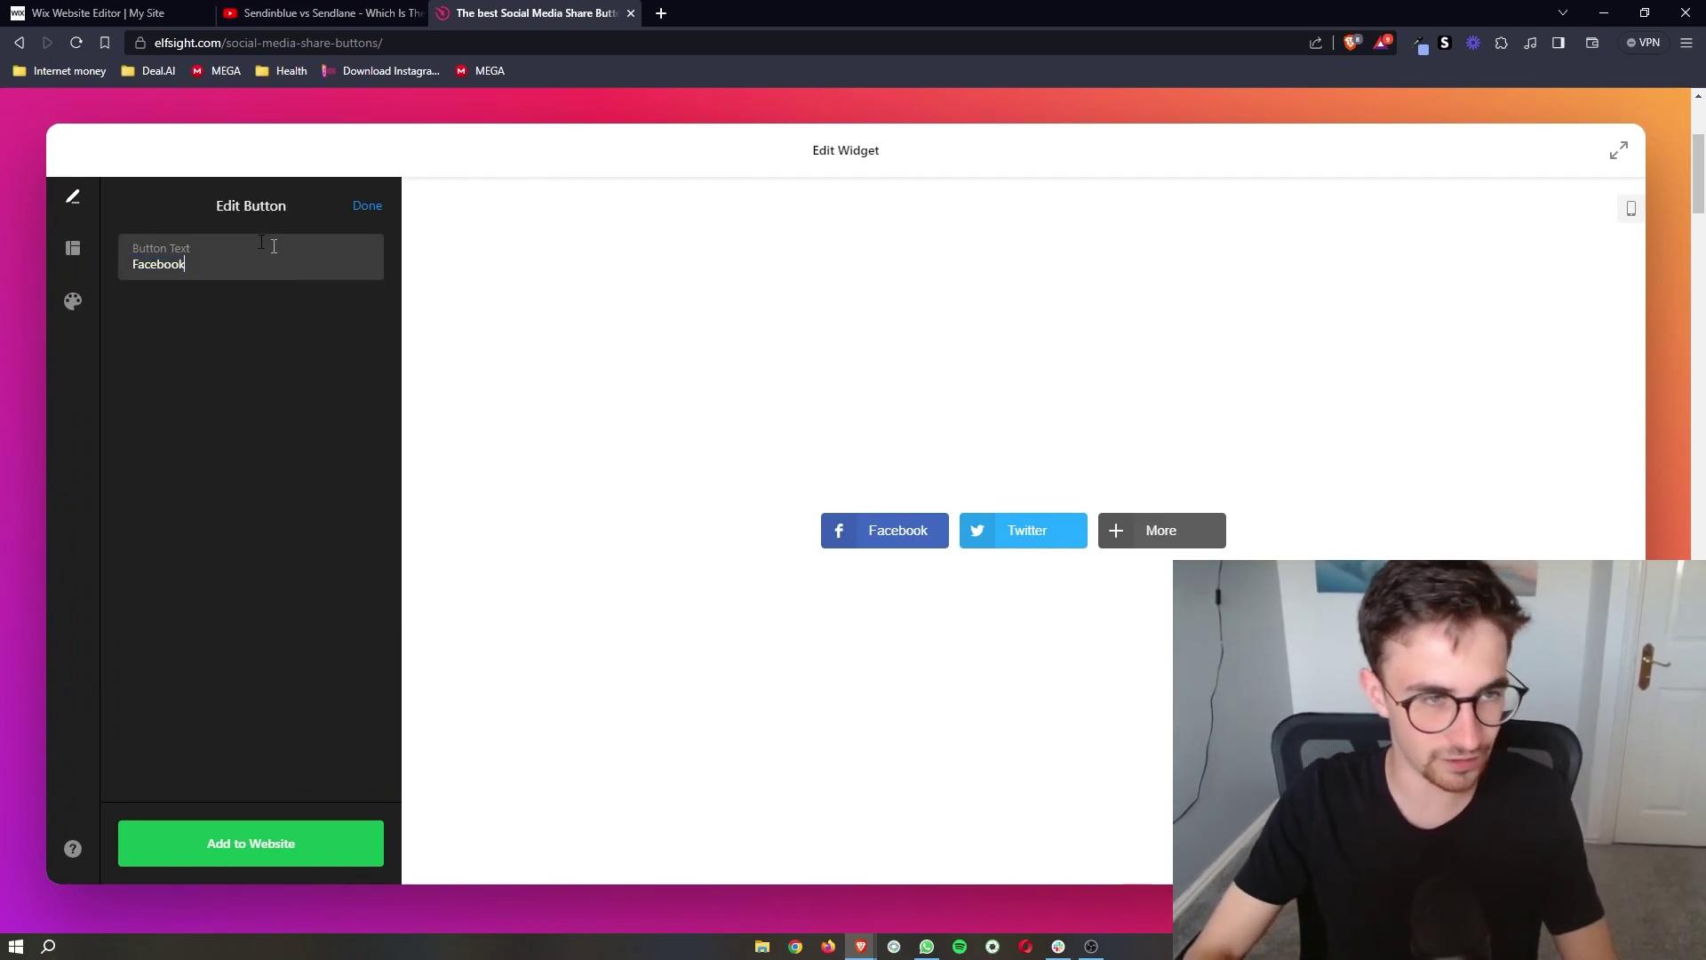
left_click(367, 205)
scroll(367, 266, "up", 1)
Add a Gmail share button to the list after Facebook and Twitter.
left_click(267, 431)
scroll(311, 480, "down", 3)
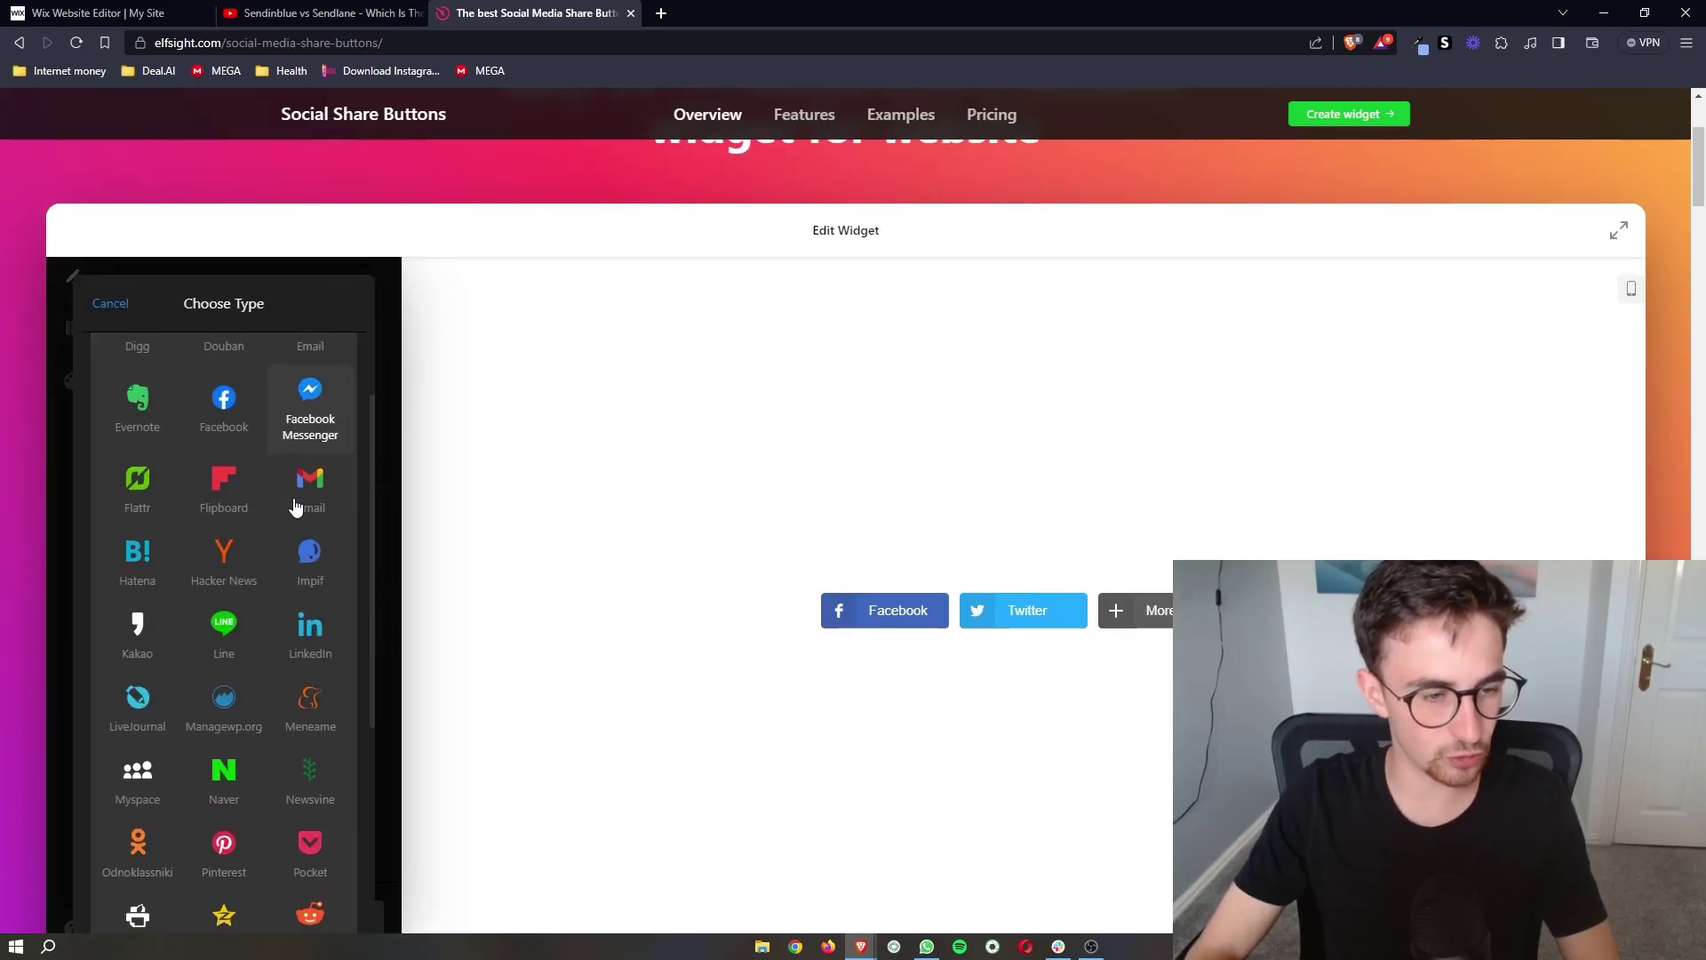
left_click(313, 423)
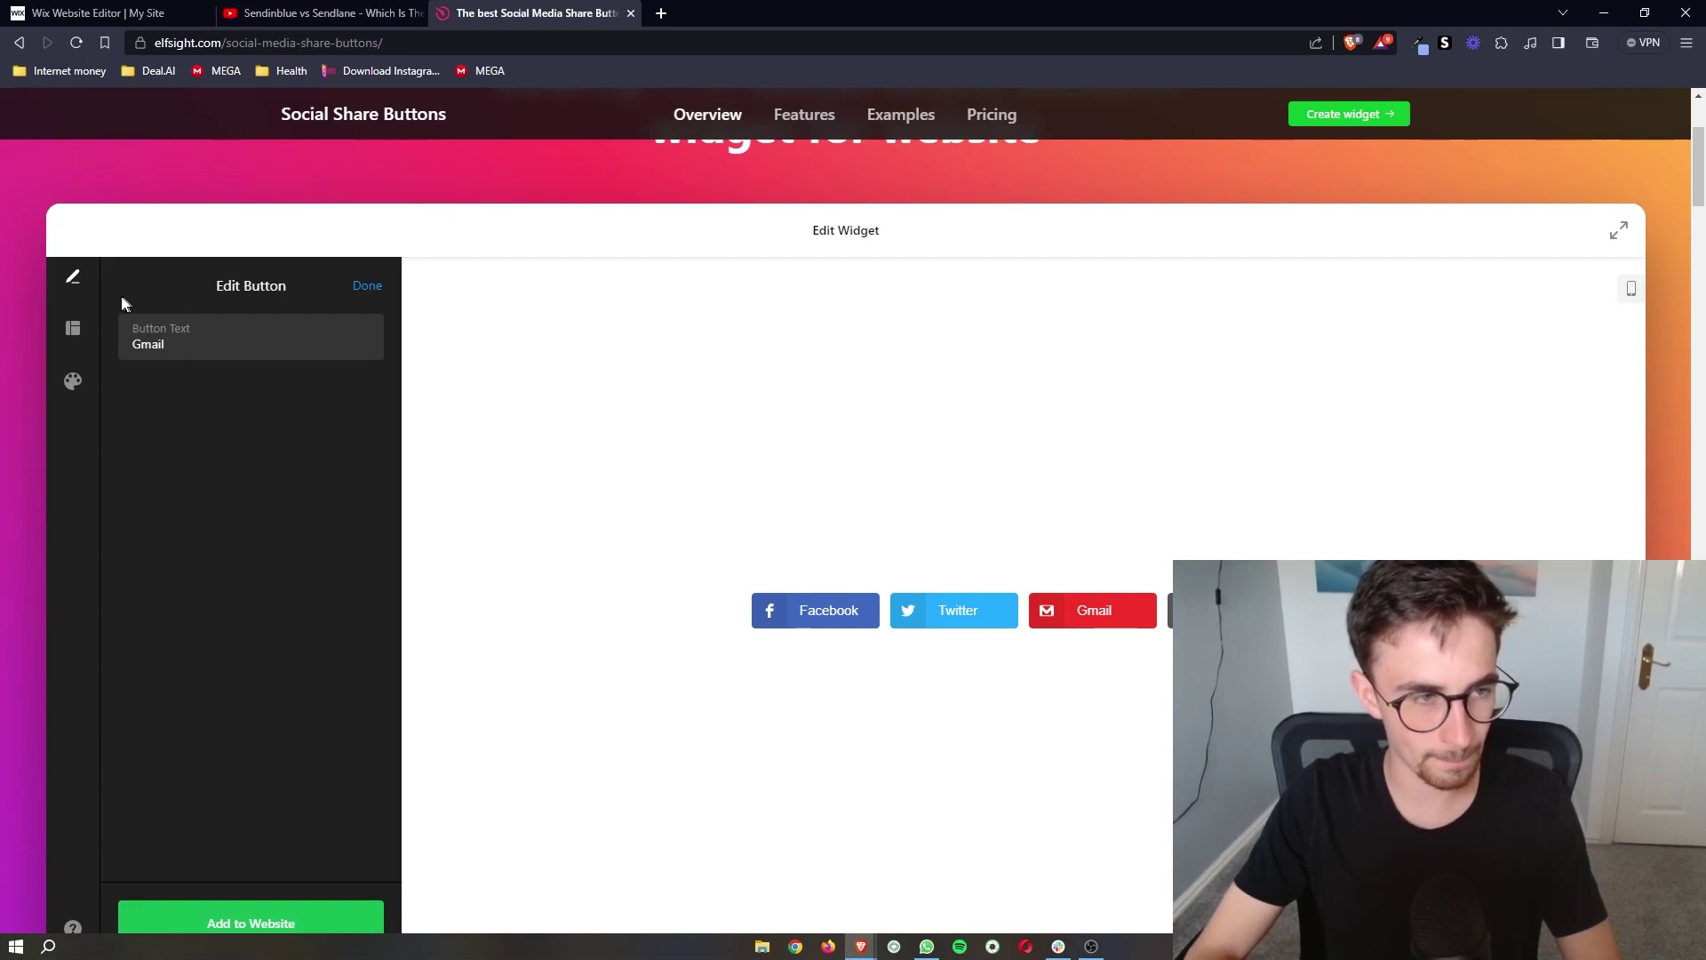
left_click(73, 330)
left_click(75, 278)
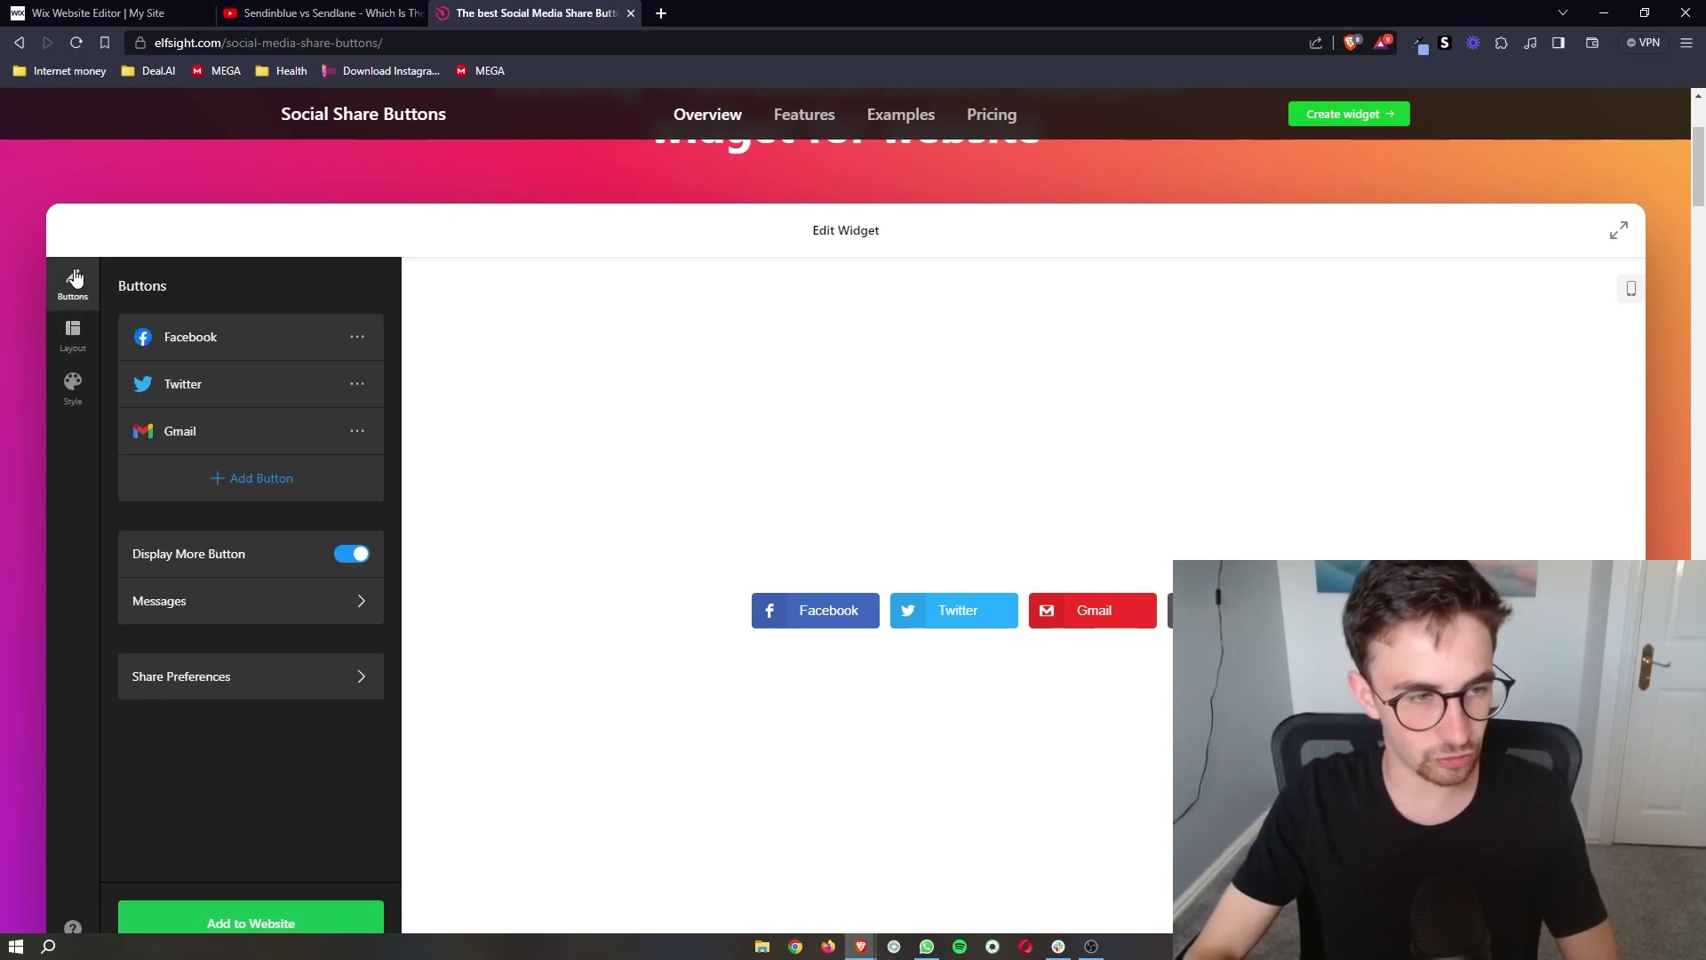
Try the Floating layout, then set the buttons back to Inline.
left_click(72, 322)
left_click(342, 384)
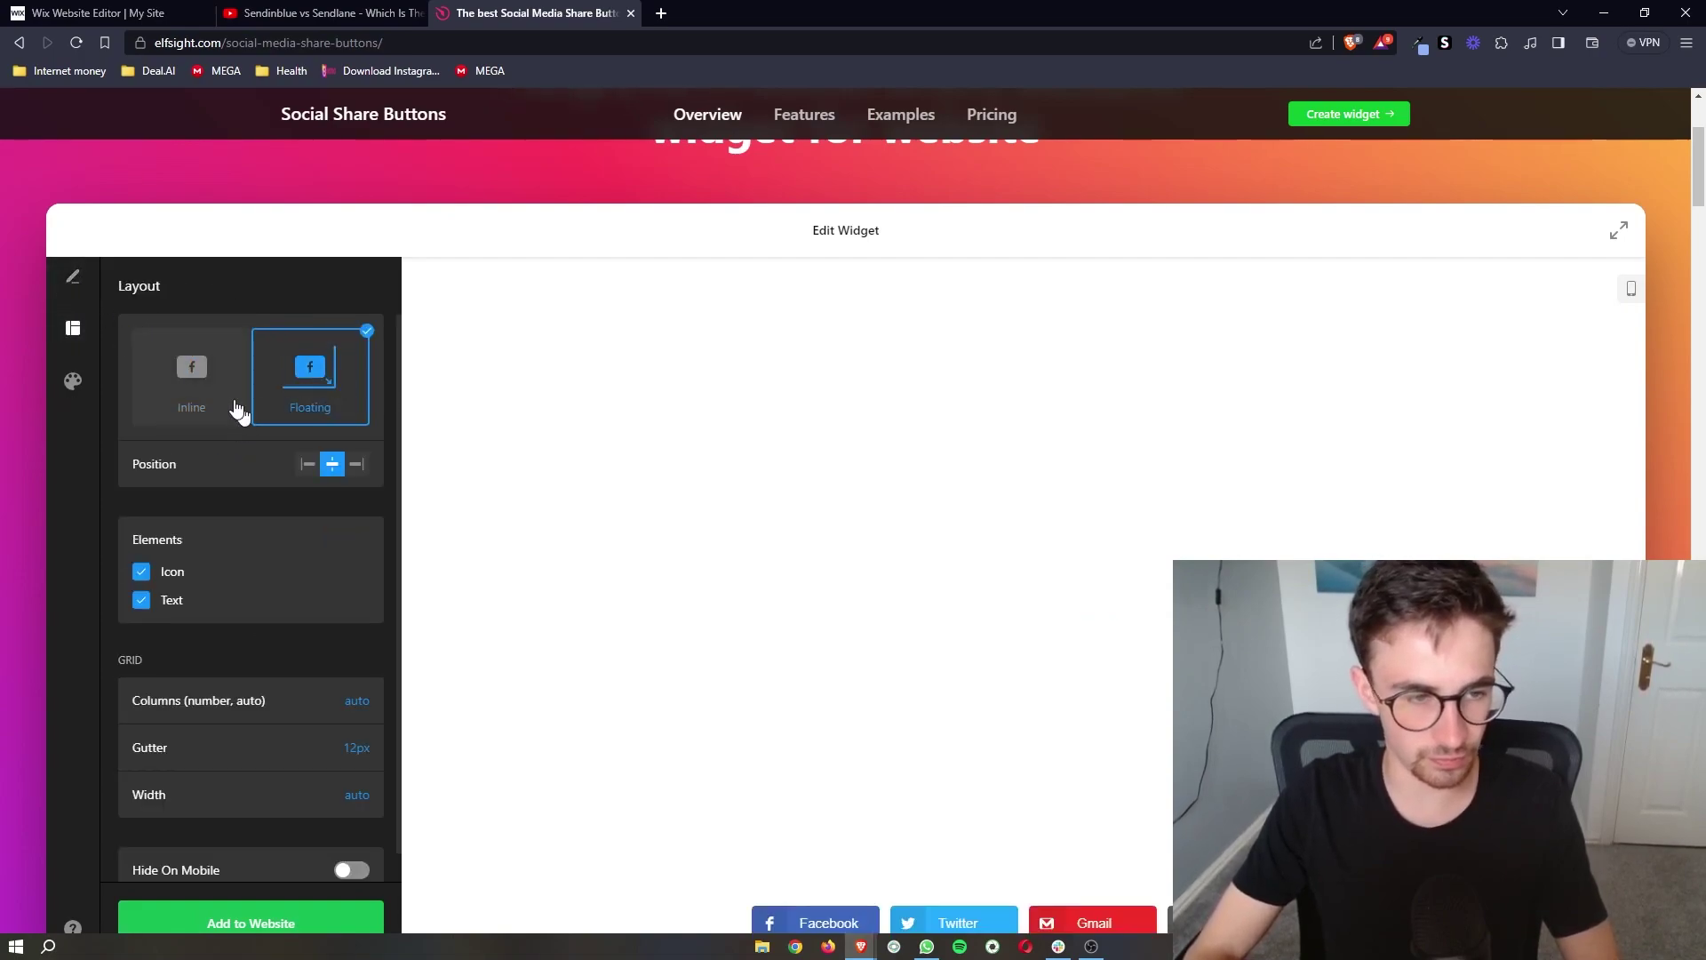
left_click(236, 409)
scroll(182, 560, "down", 2)
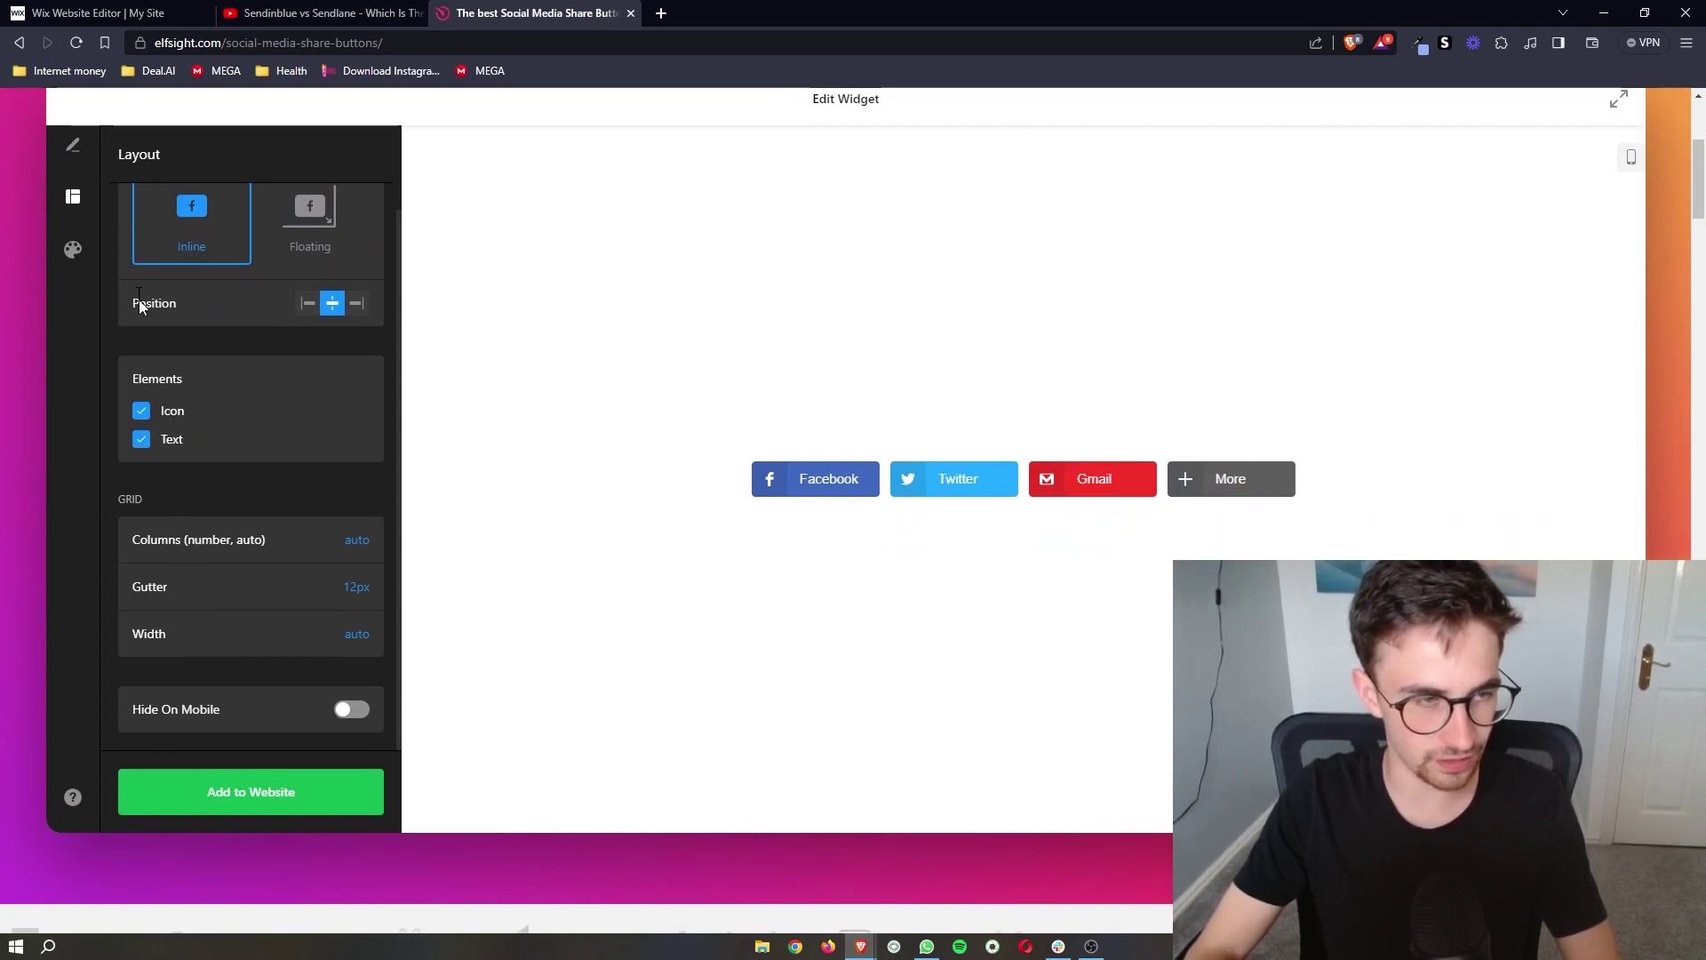
left_click(73, 145)
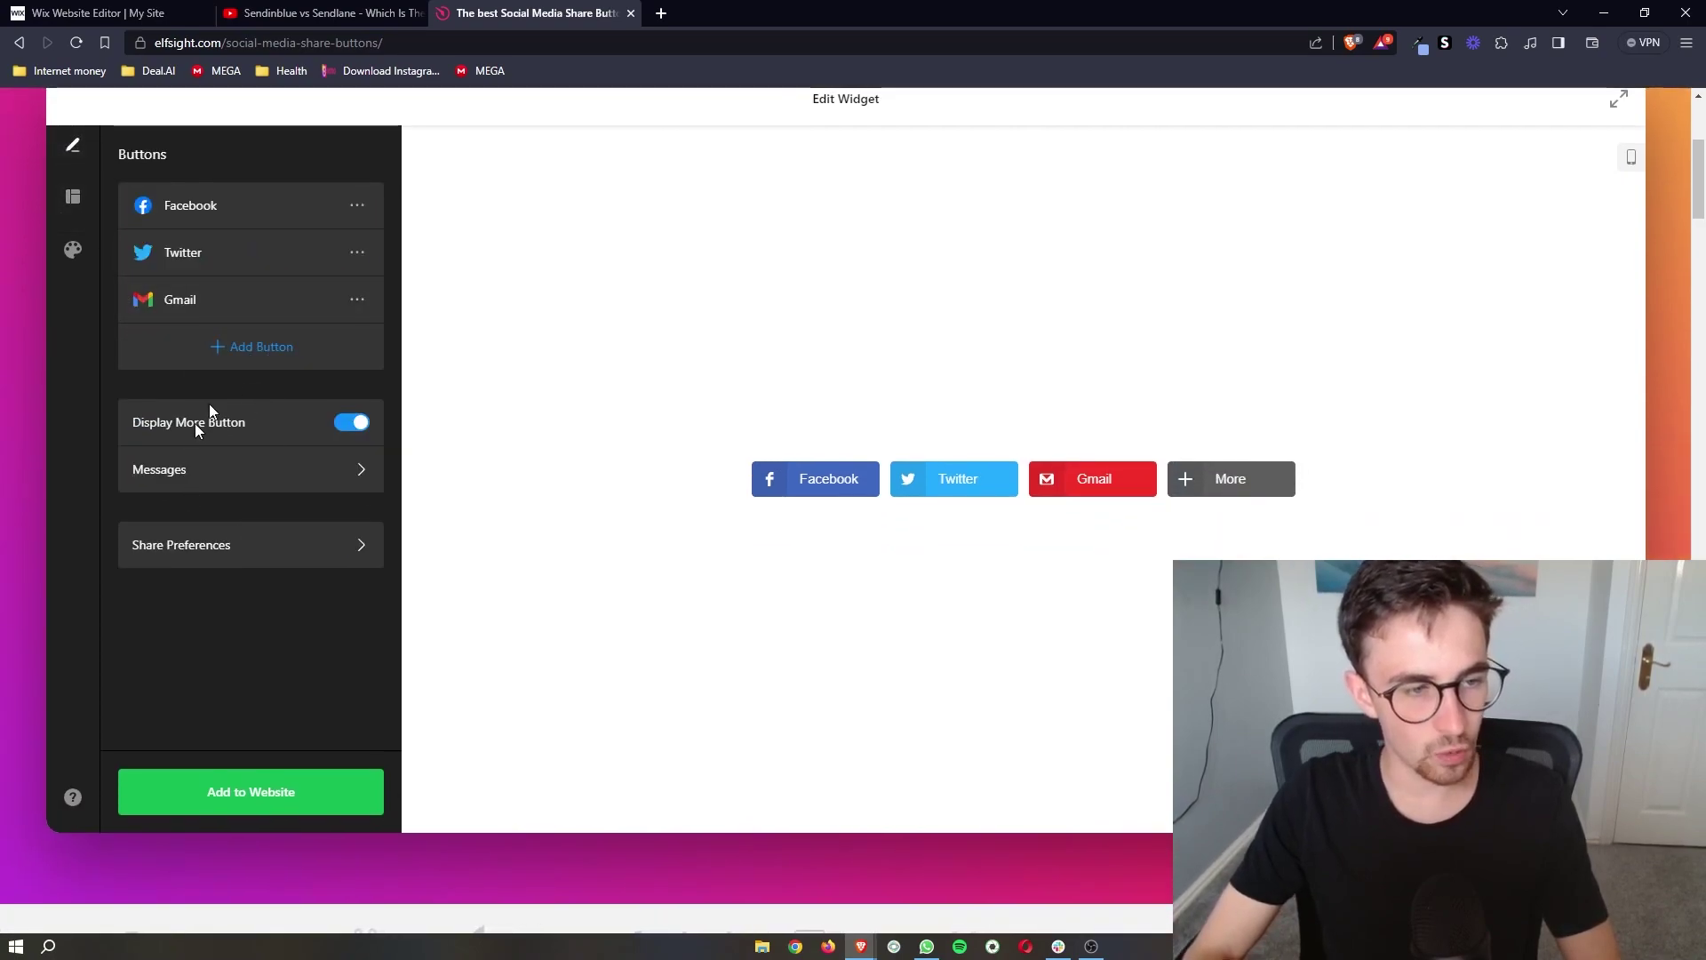
Add the widget to a website, publish it, and select the free Lite plan.
left_click(257, 809)
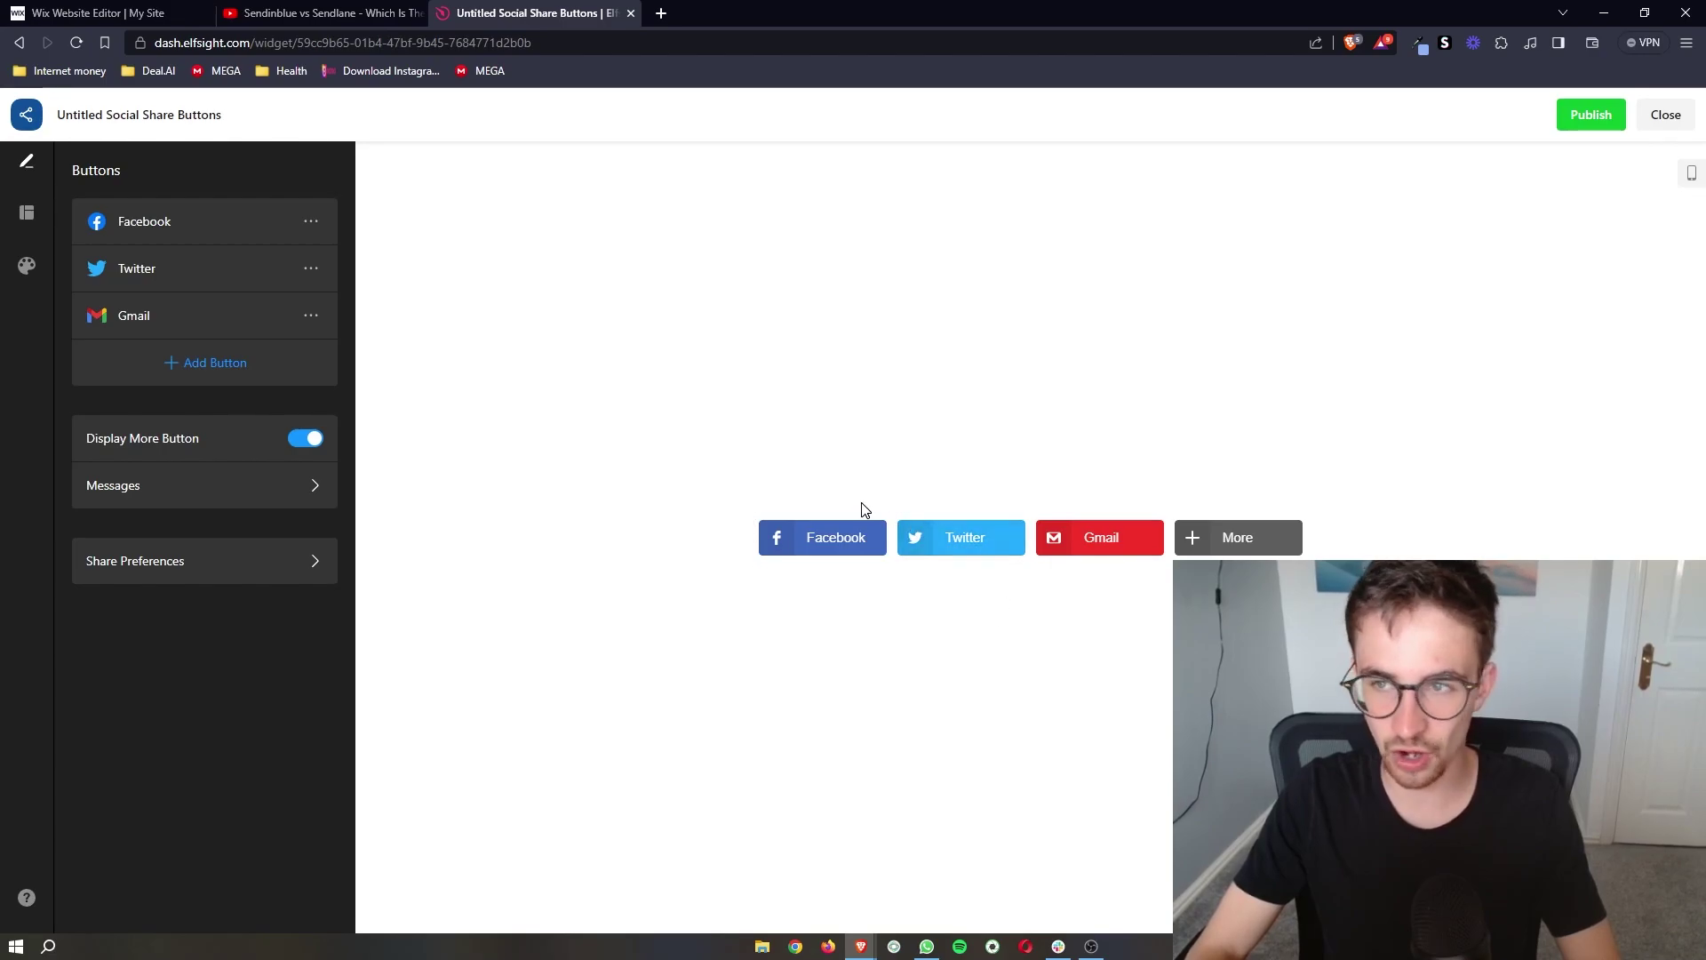
left_click(1589, 118)
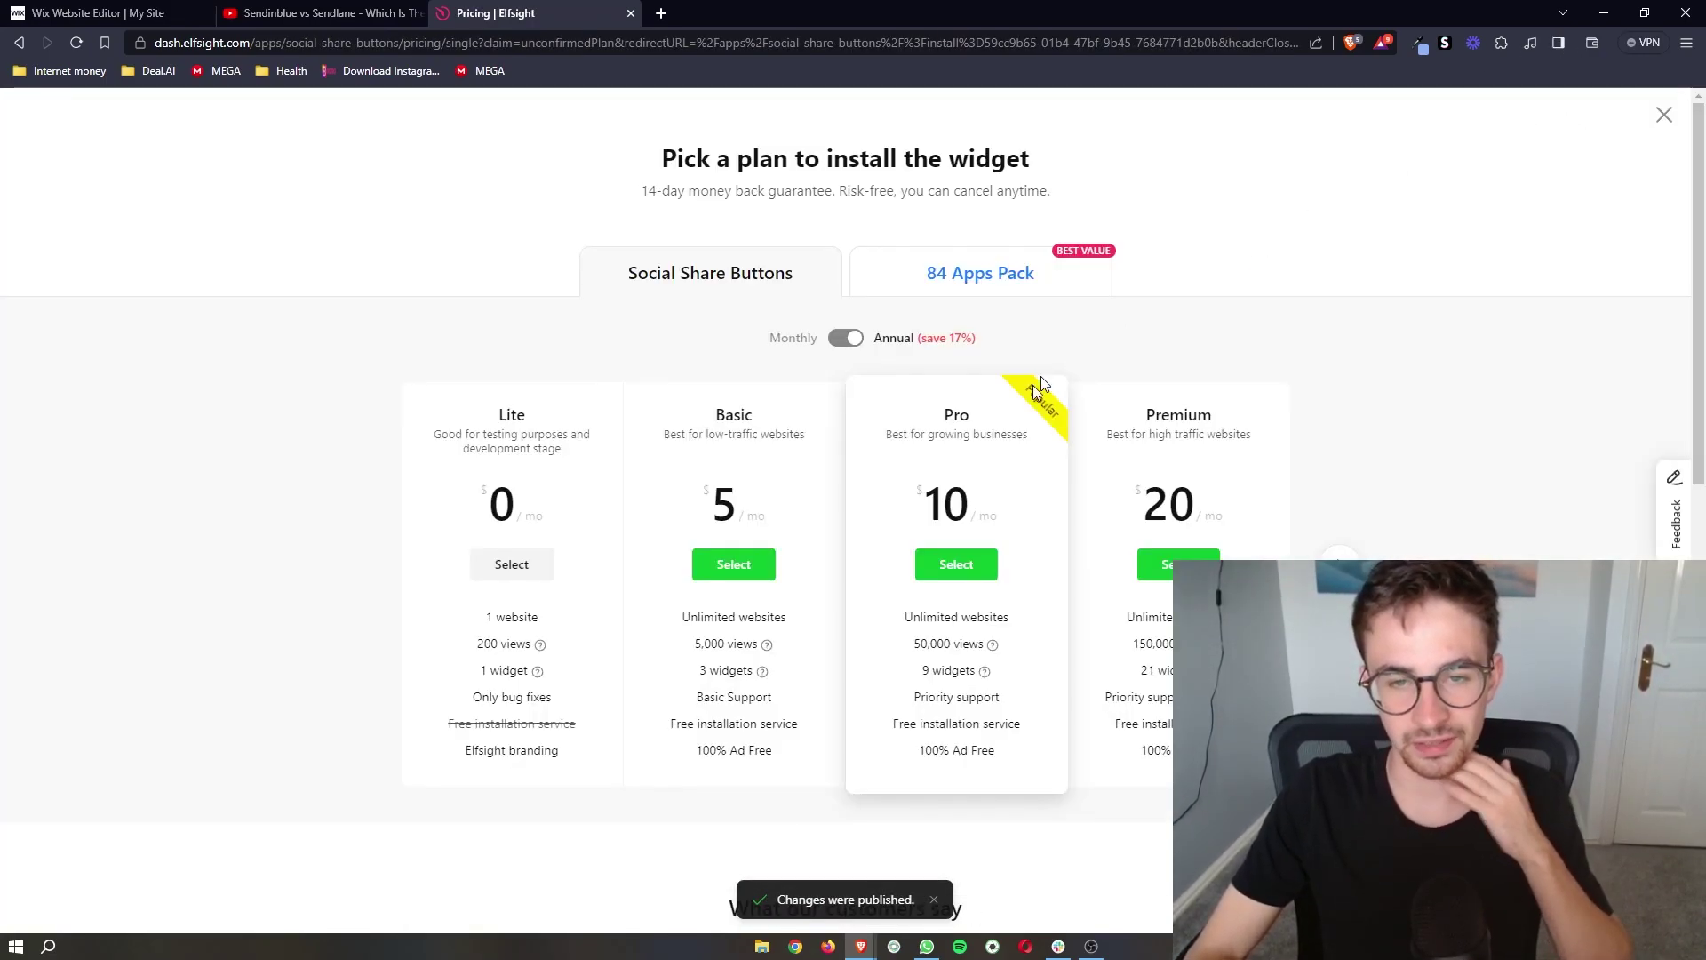
scroll(1231, 511, "down", 1)
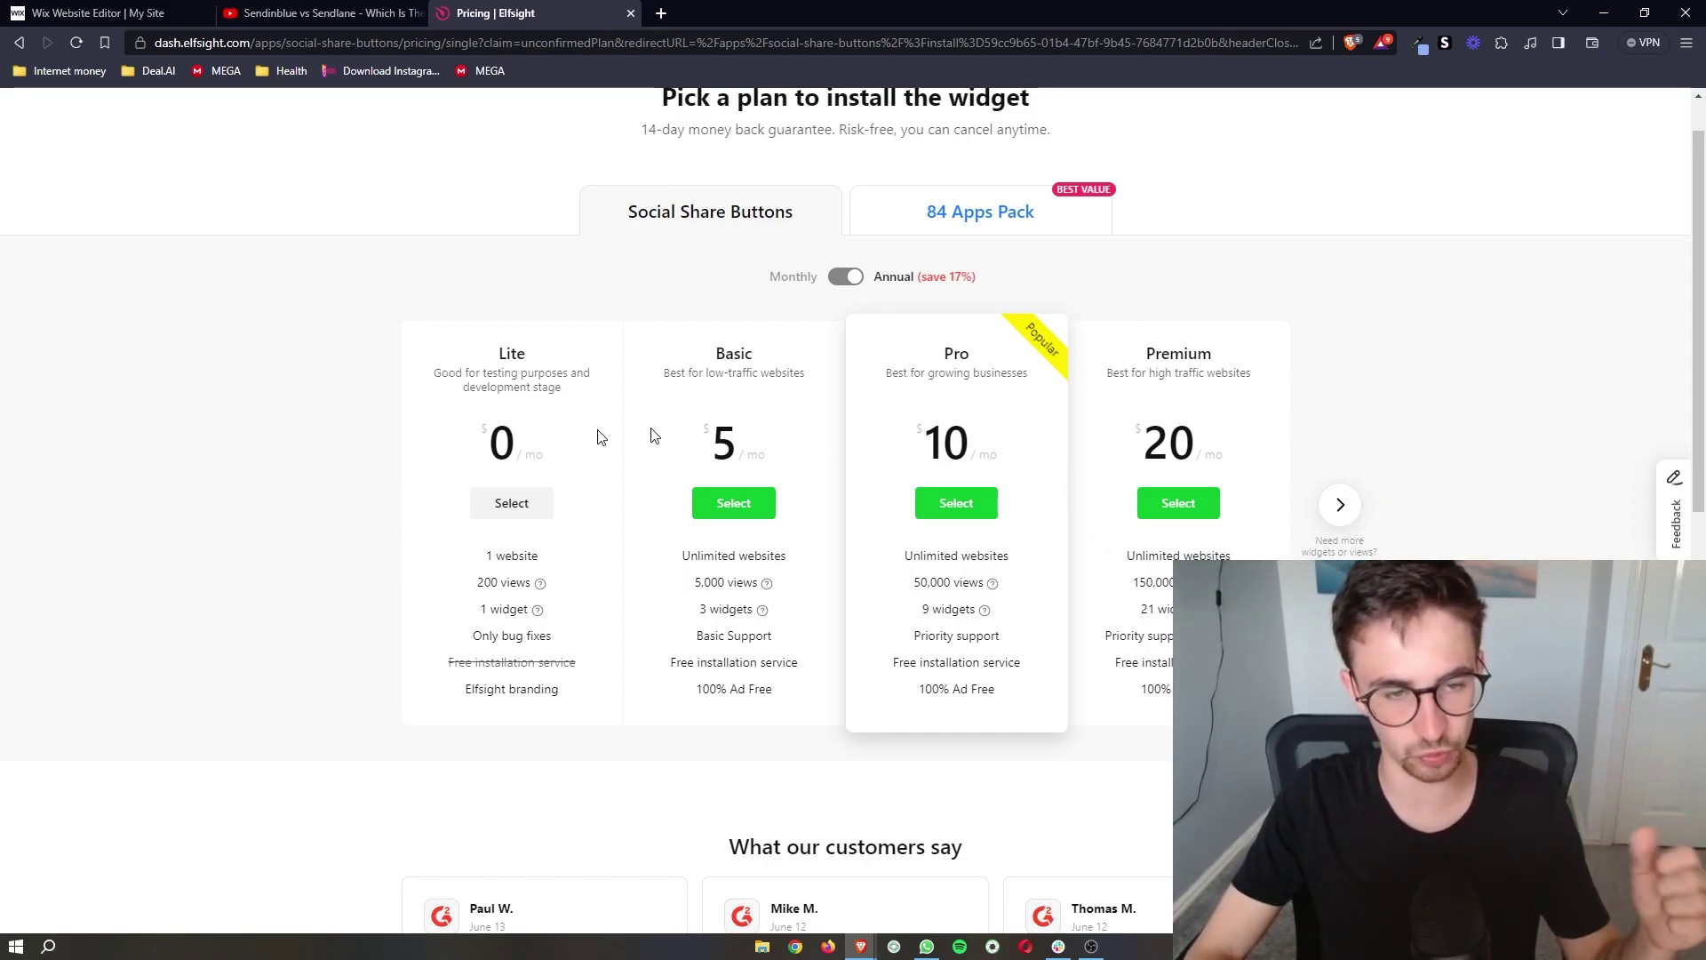
left_click(517, 508)
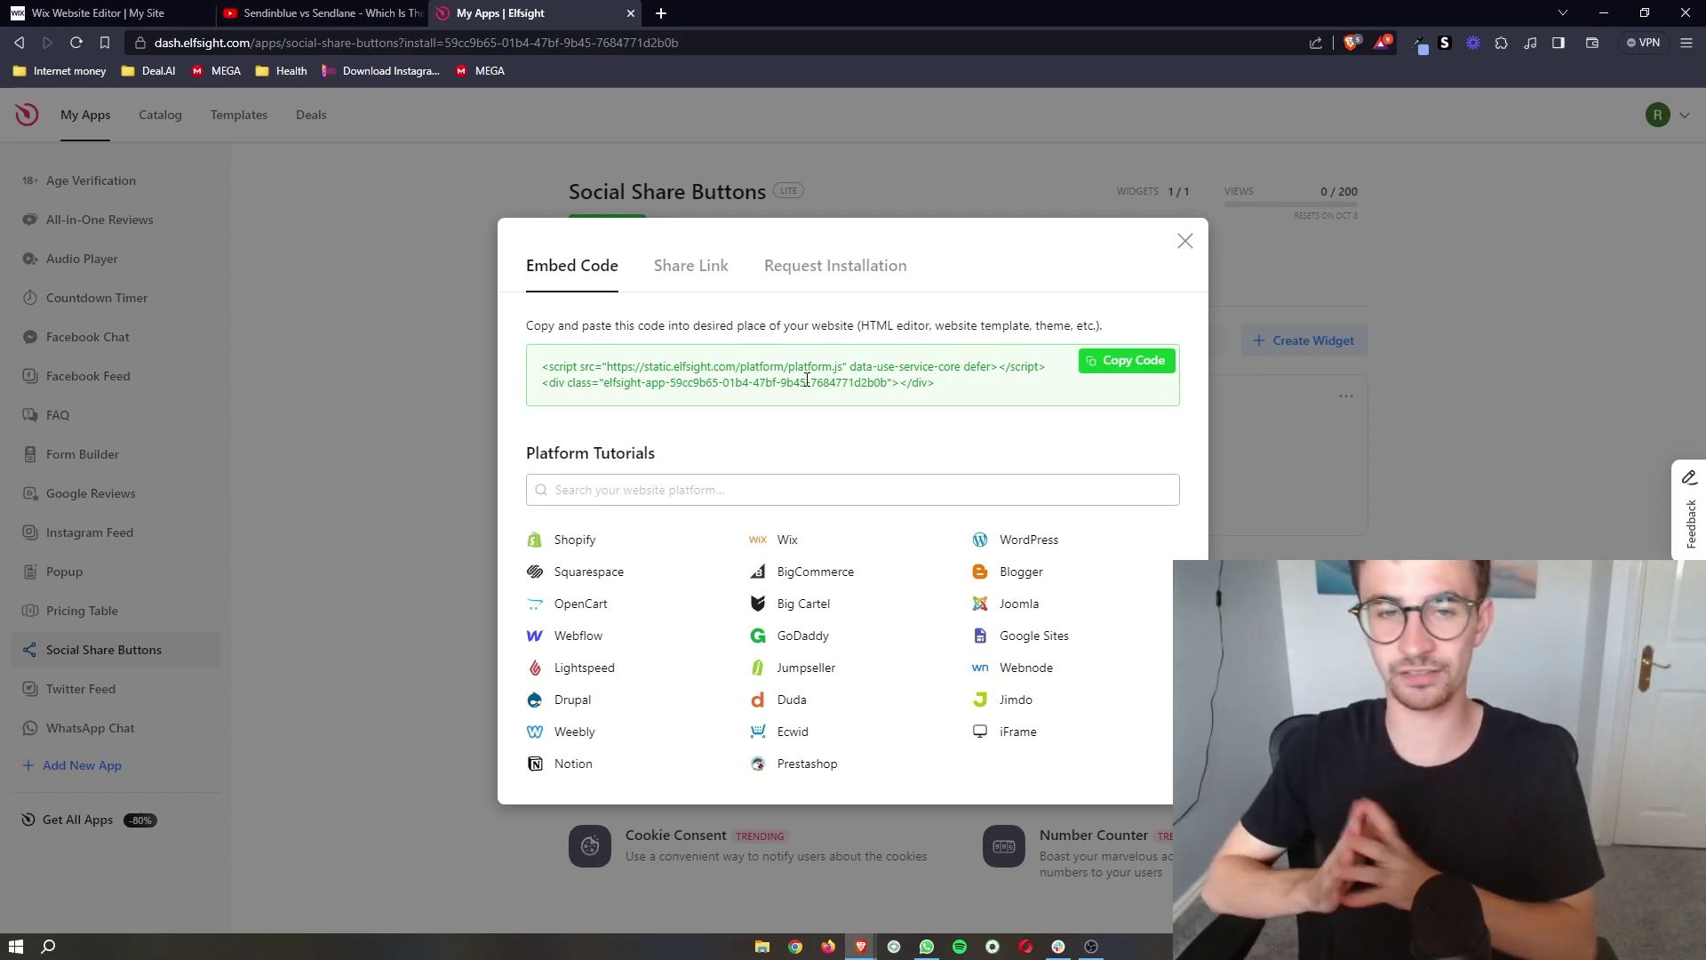
left_click_drag(948, 414, 523, 374)
left_click(799, 416)
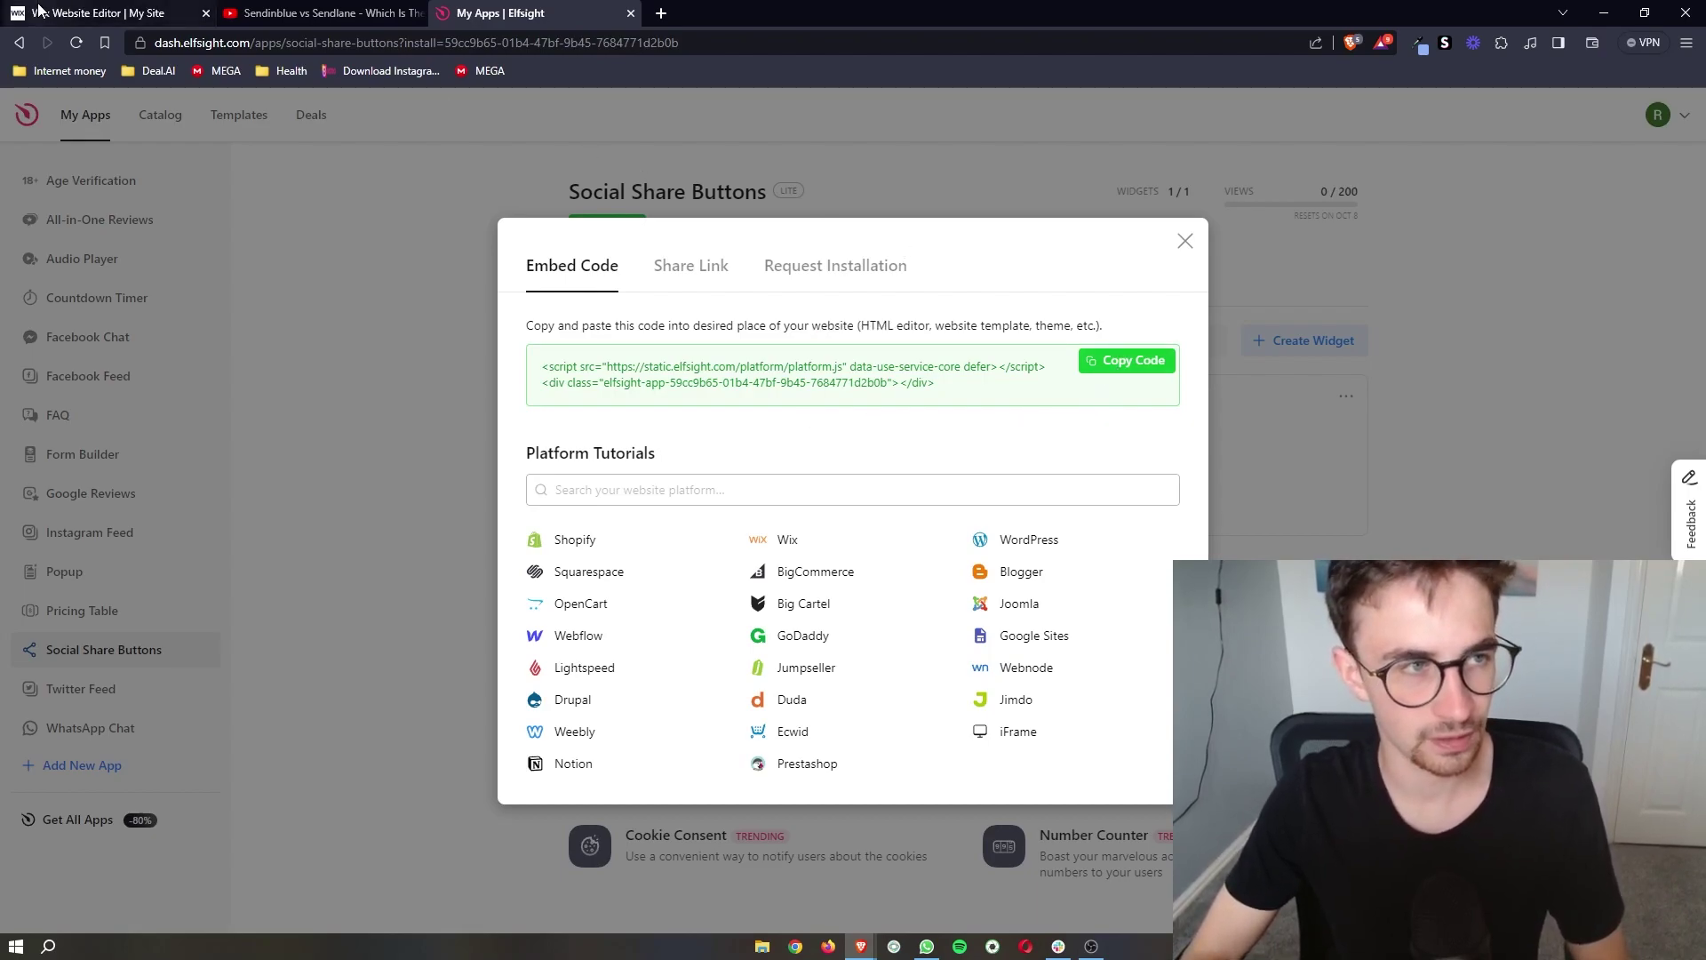
Back in Wix Editor, add an Embed HTML element from the Embed Code elements.
left_click(98, 12)
scroll(455, 380, "down", 1)
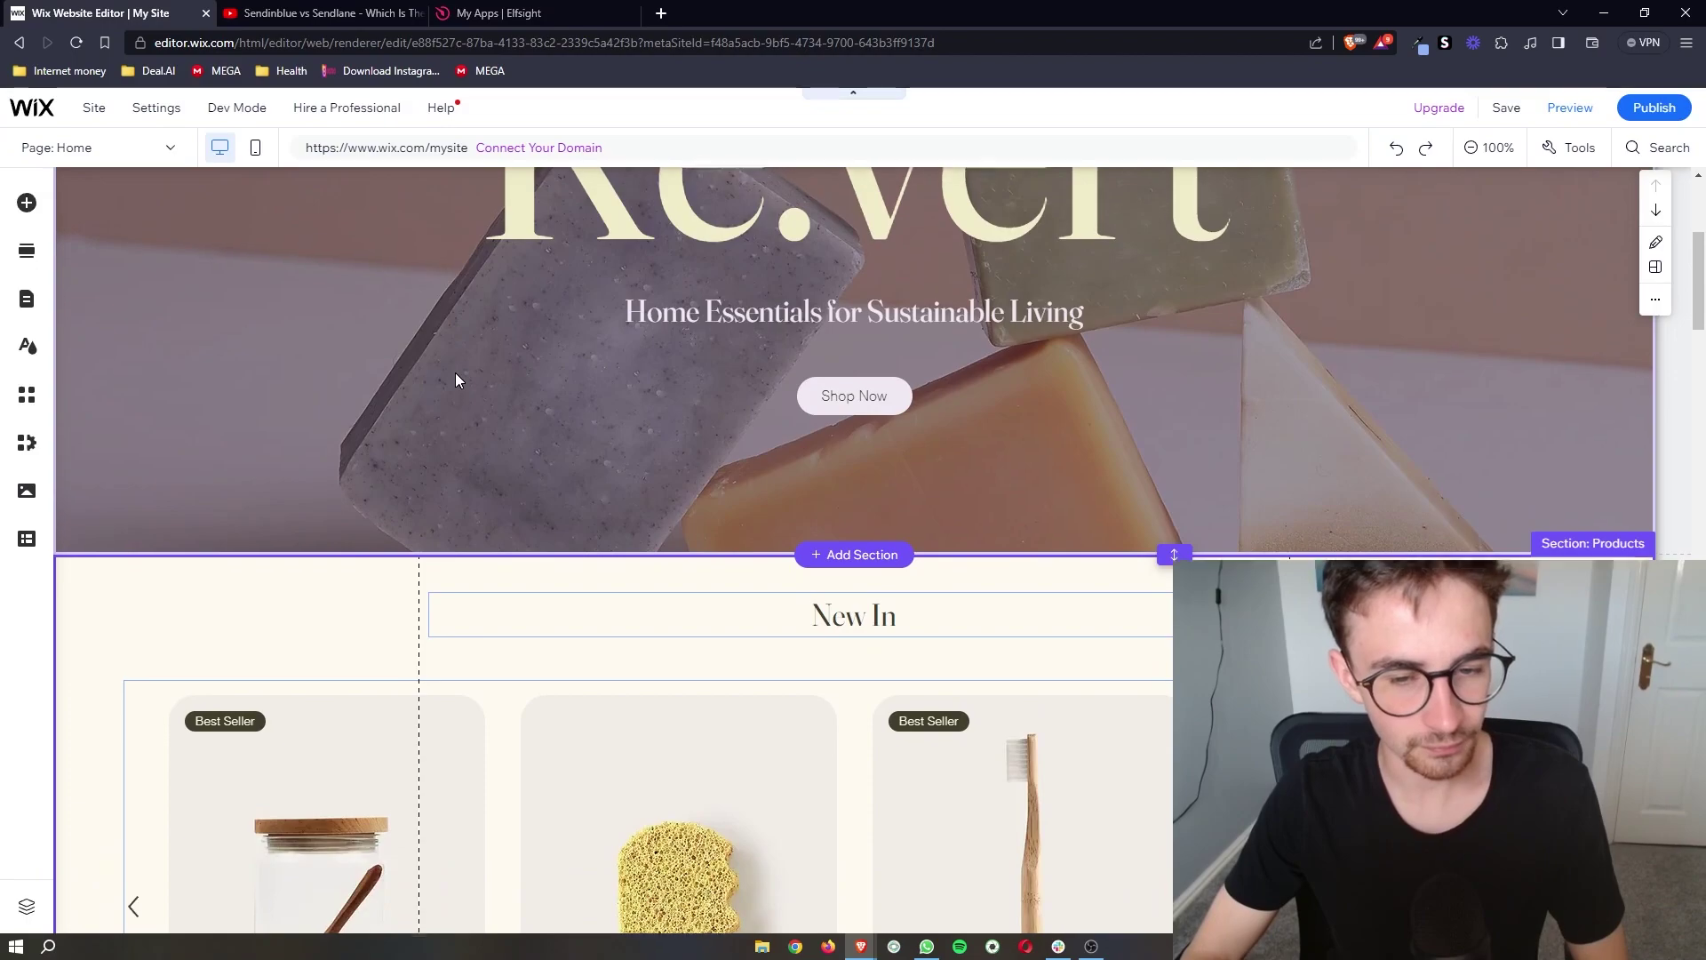
scroll(455, 380, "up", 4)
scroll(455, 380, "down", 1)
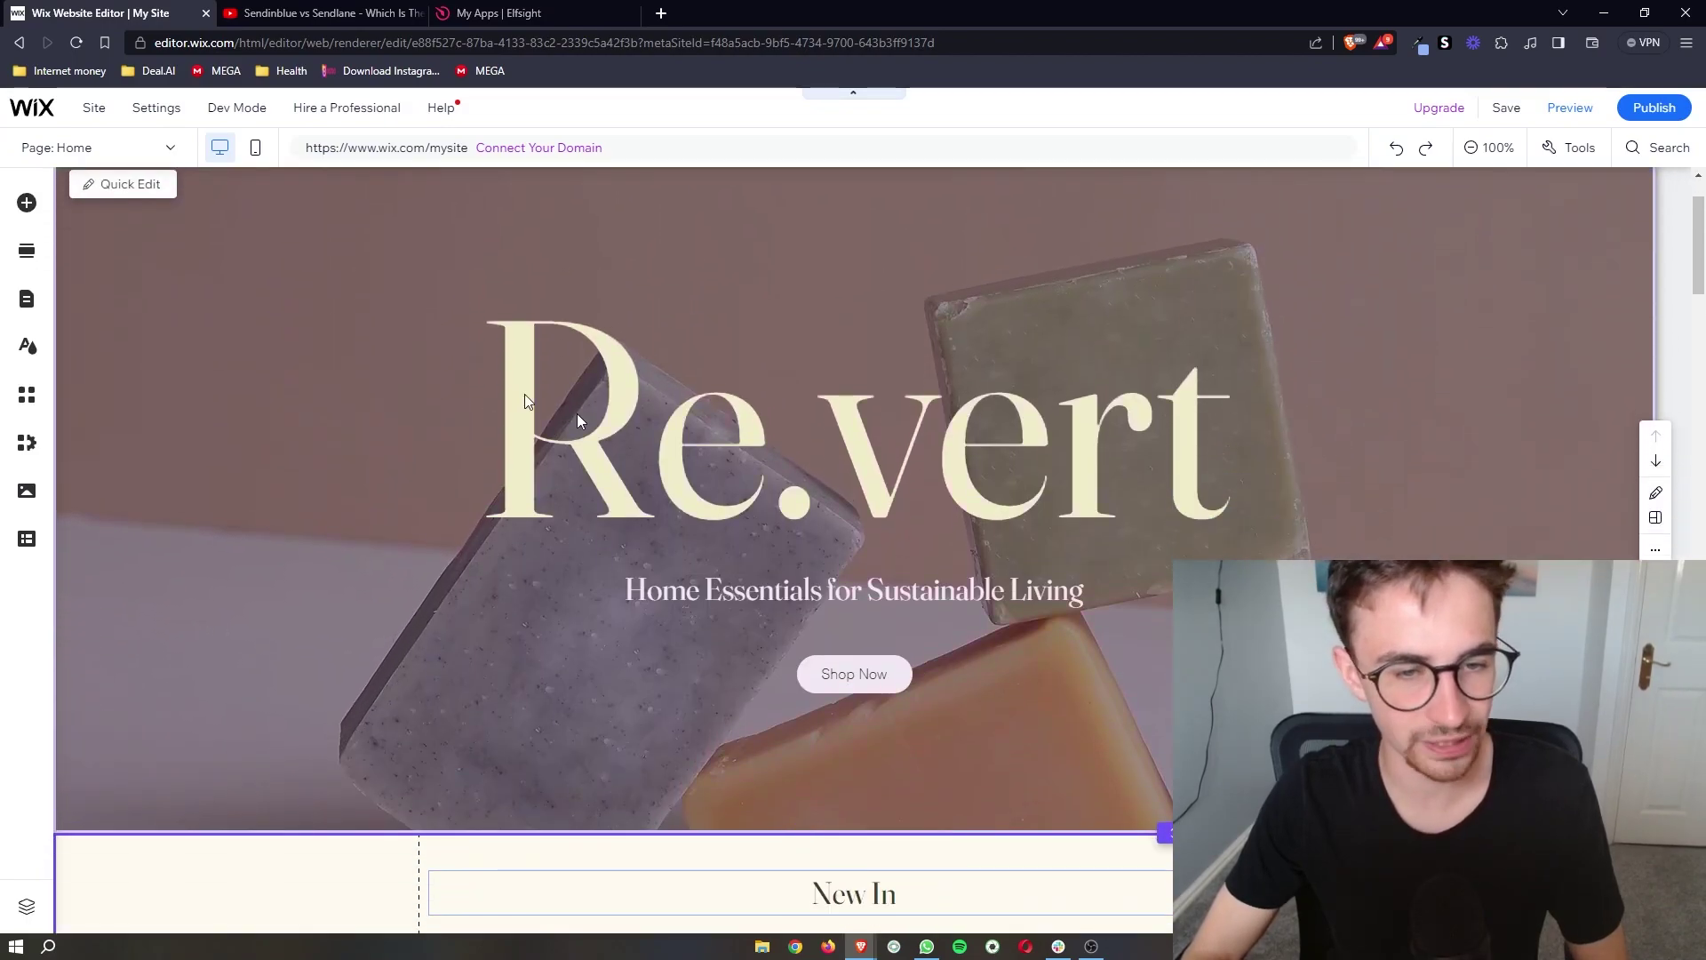
left_click(28, 205)
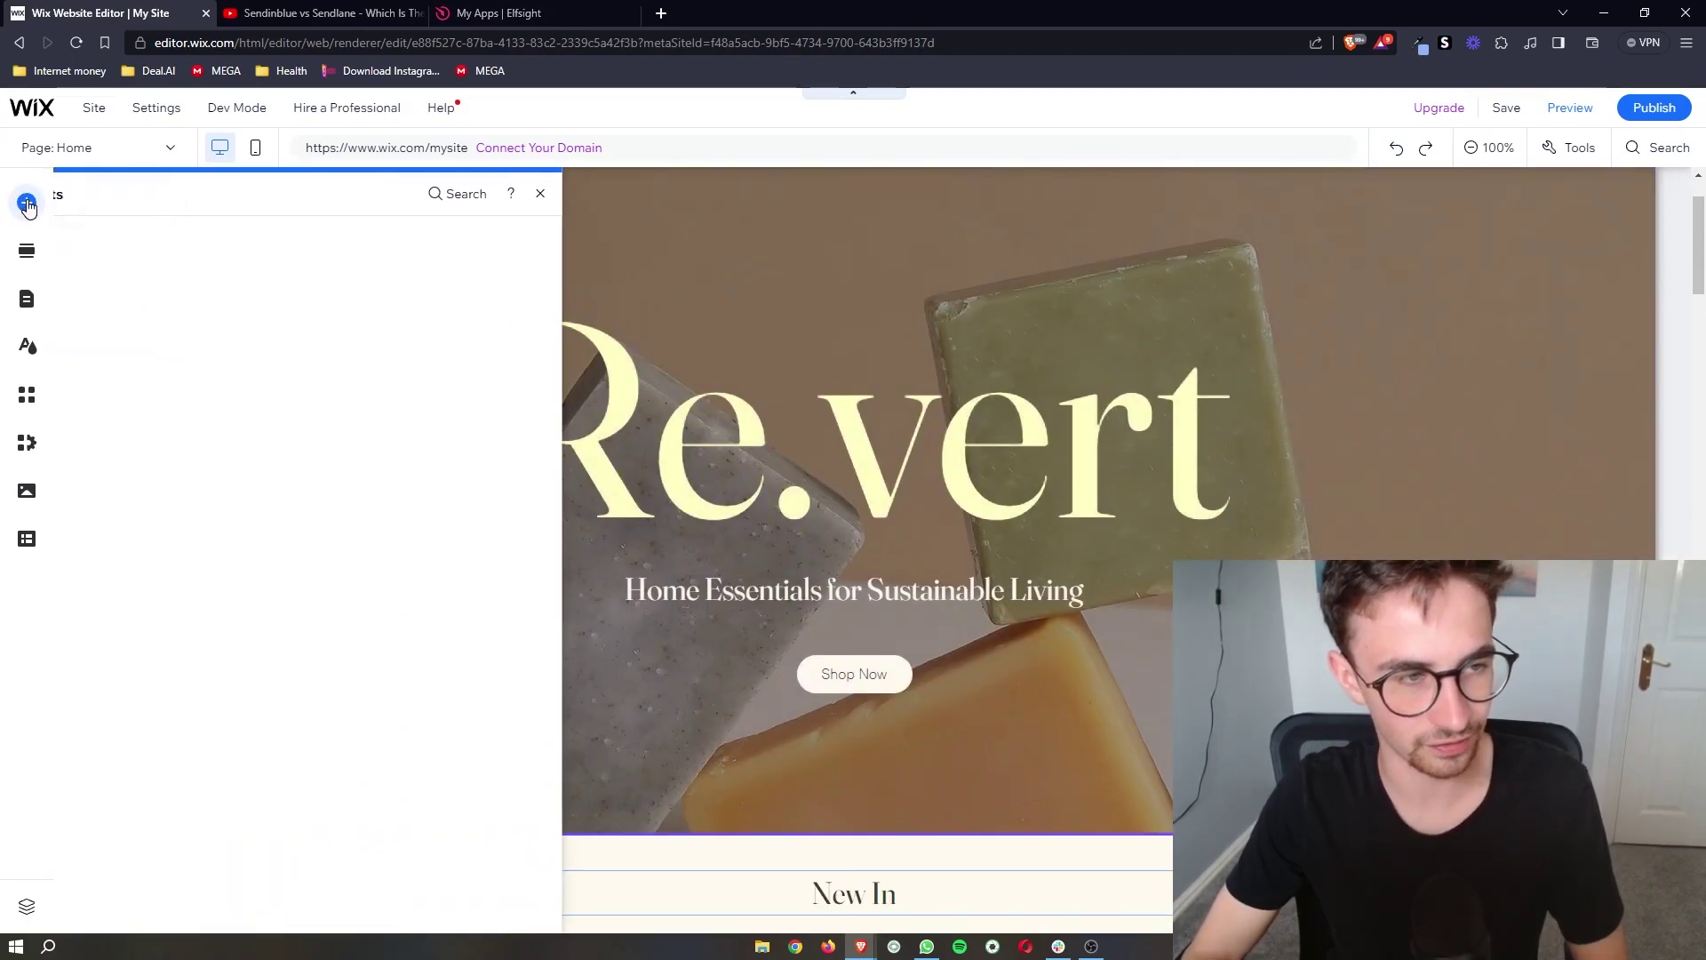
scroll(104, 235, "down", 5)
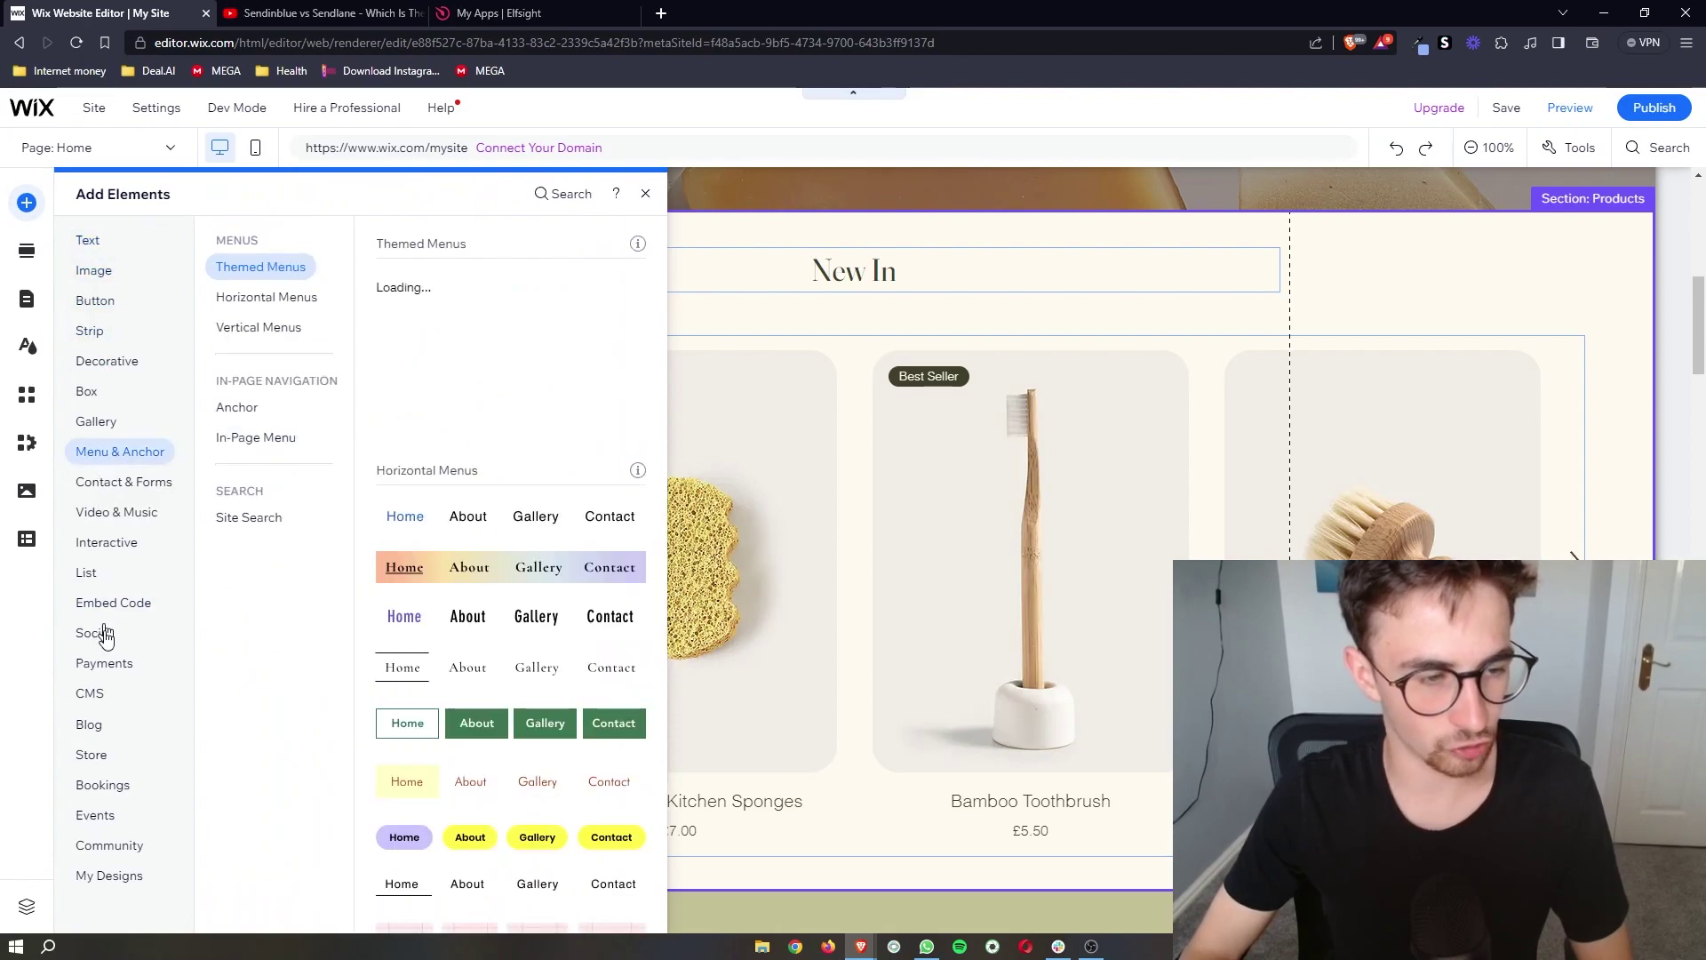
mouse_move(106, 604)
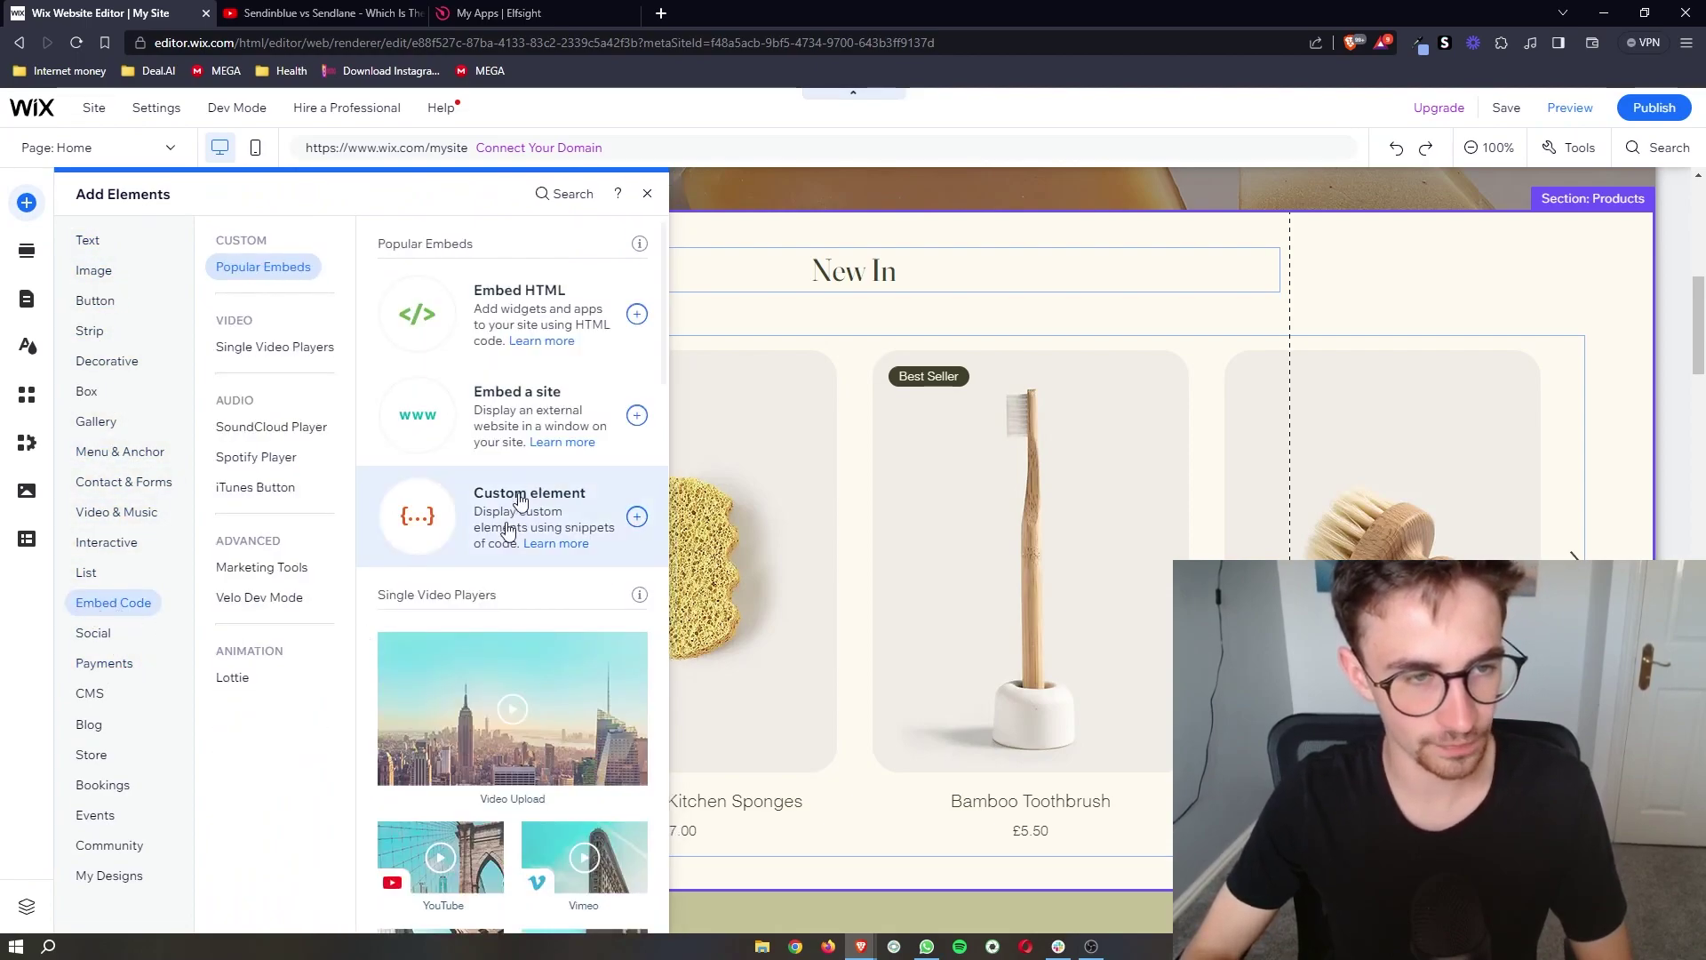
left_click(638, 315)
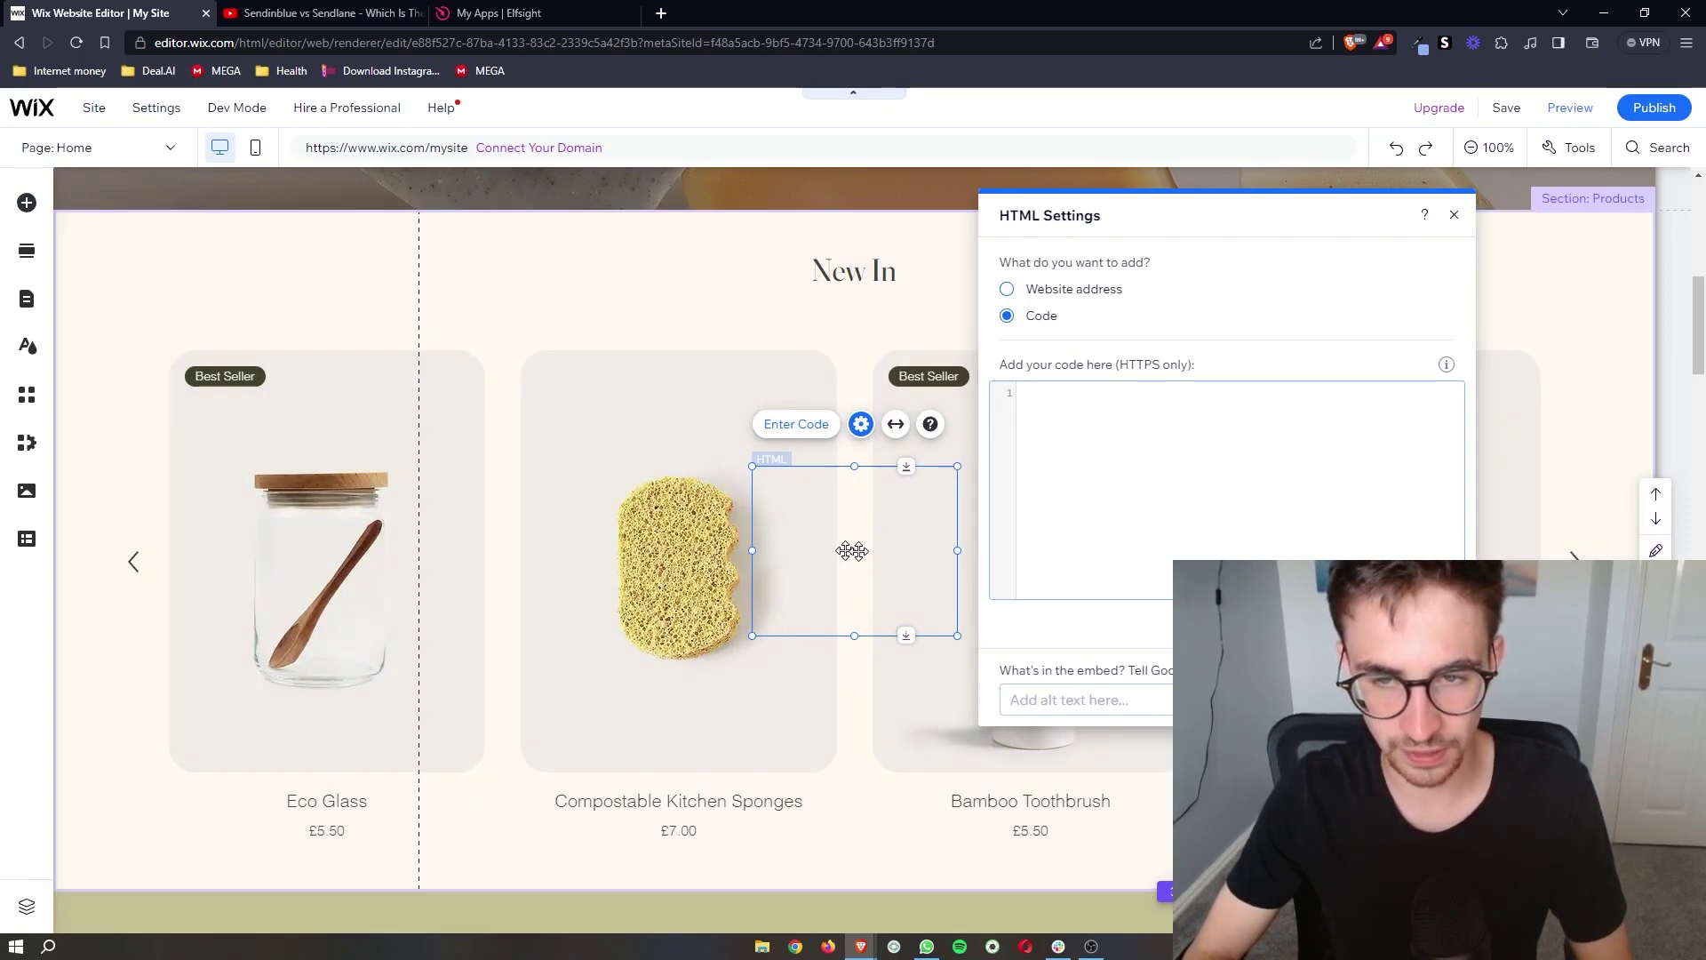
Paste the Elfsight embed code into the HTML element and update it.
left_click(1222, 490)
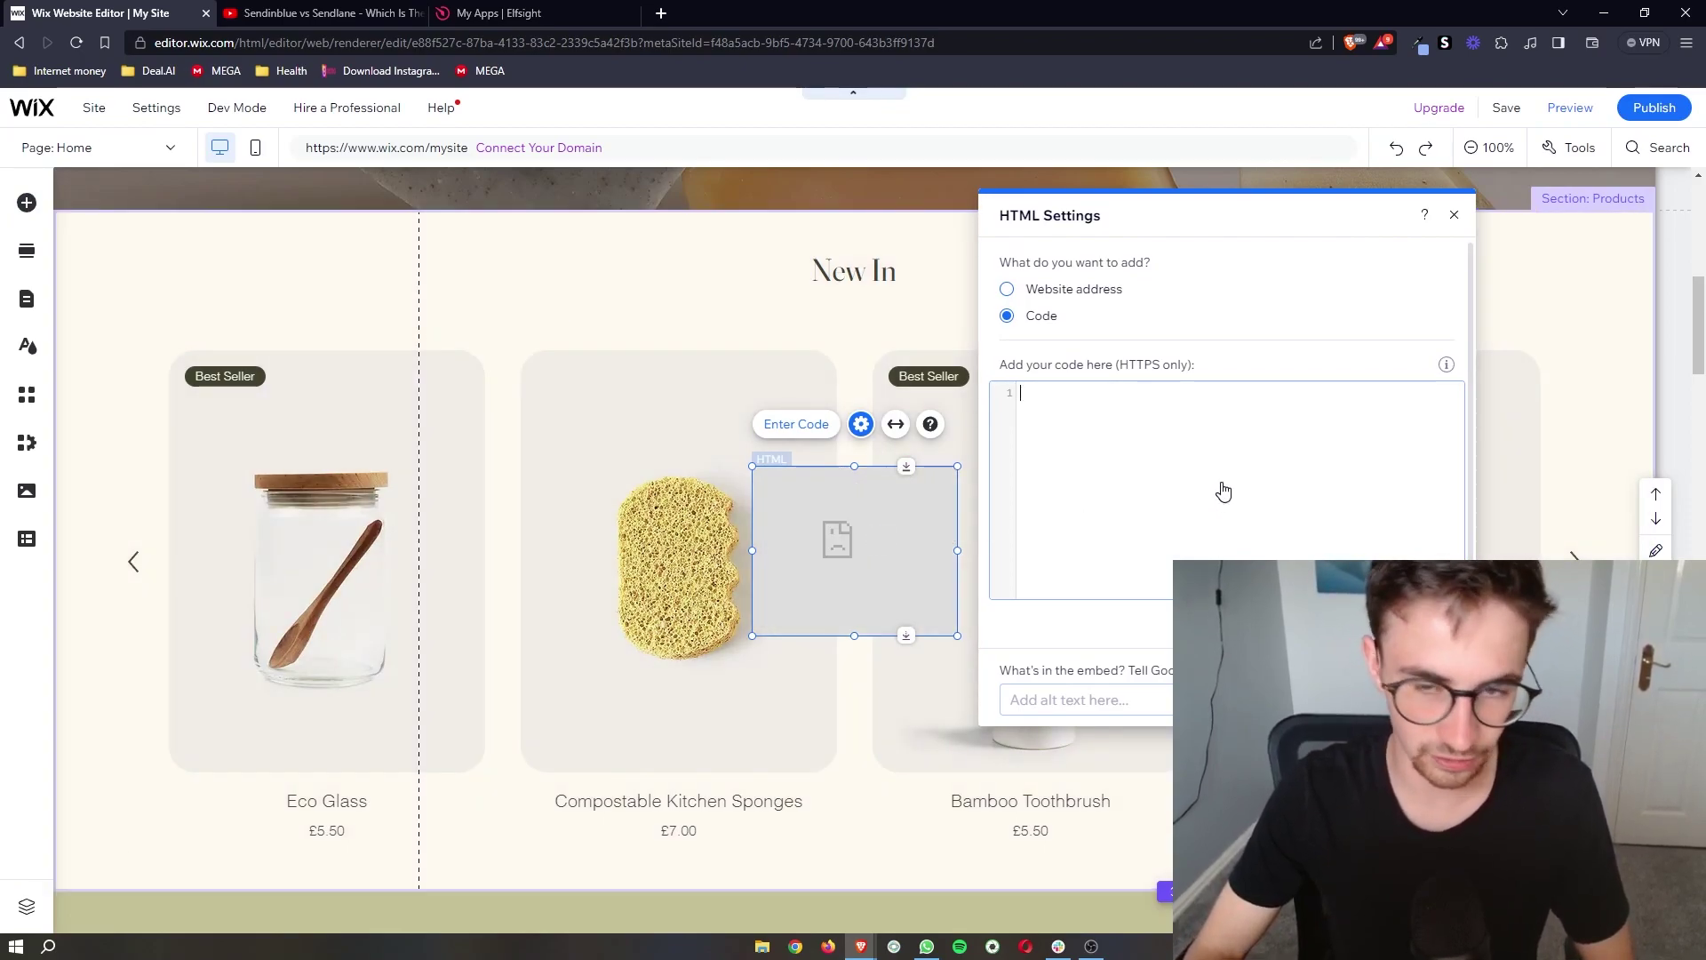
type("<script src=\"https://static.elfsight.com/platform/platform.js\" data-use-service-core defer></script> <div class=\"elfsight-app-59cc9b65-01b4-47bf-9b45-7684771d2b0b\"></div>")
left_click(1420, 626)
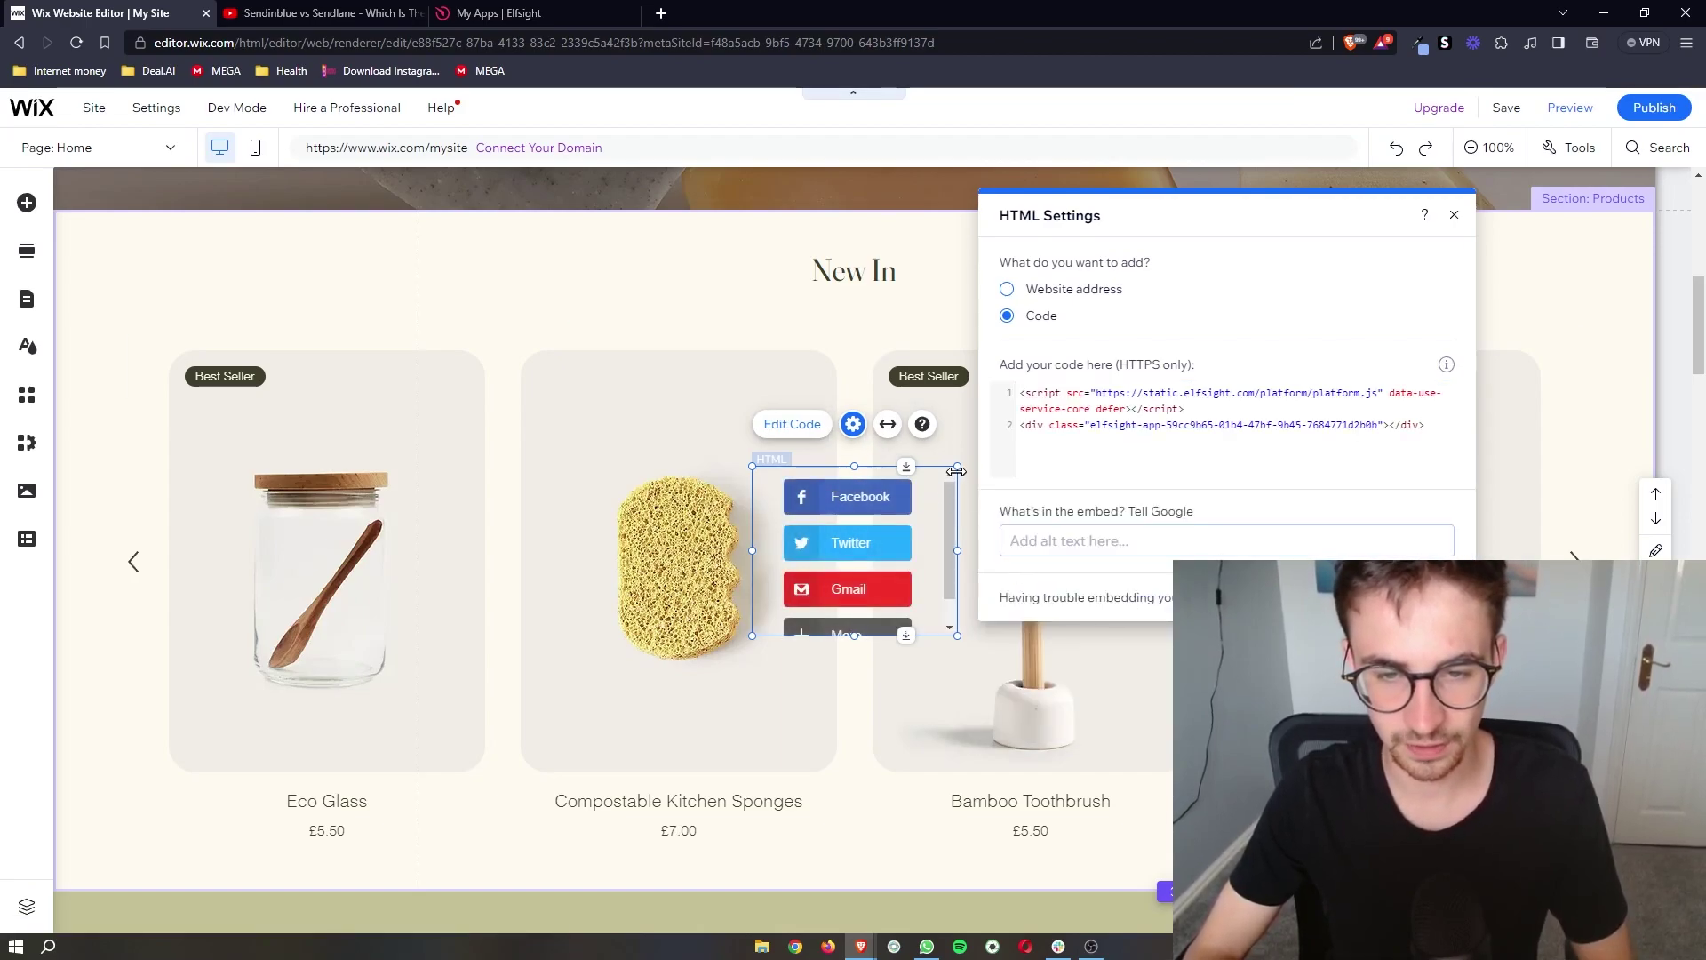
Enlarge the share-button element and move it above the New In product cards.
left_click_drag(957, 467, 1042, 447)
left_click_drag(994, 533, 634, 264)
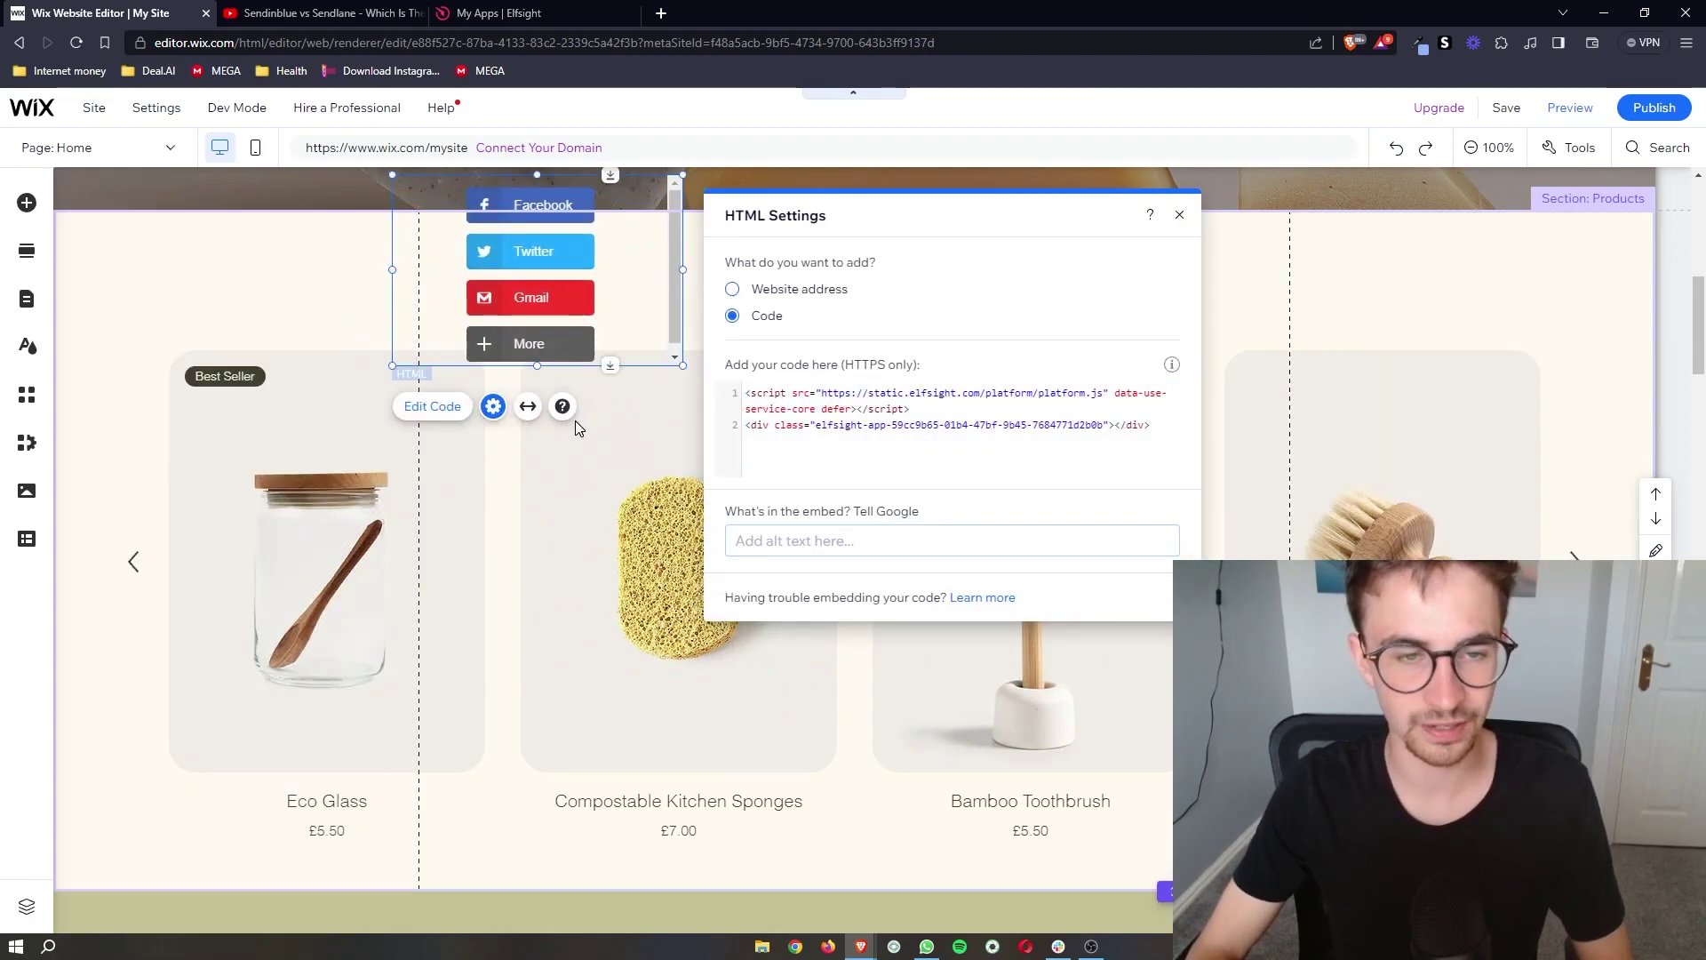
left_click(713, 446)
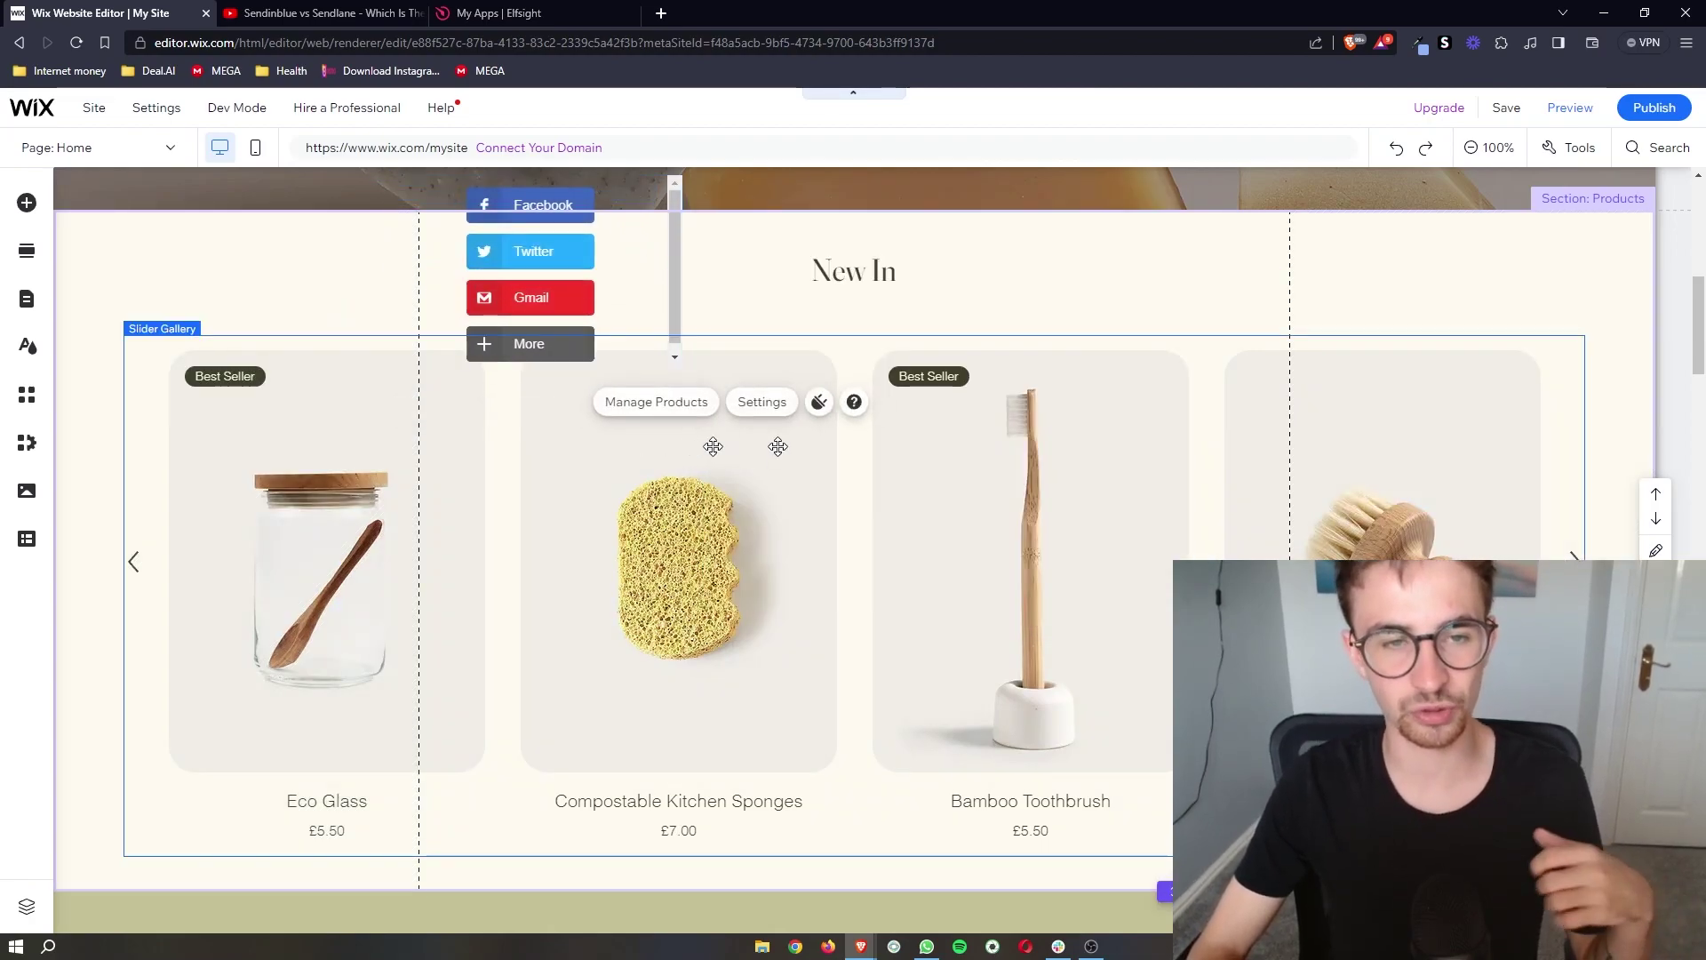
left_click(1426, 302)
left_click(1114, 365)
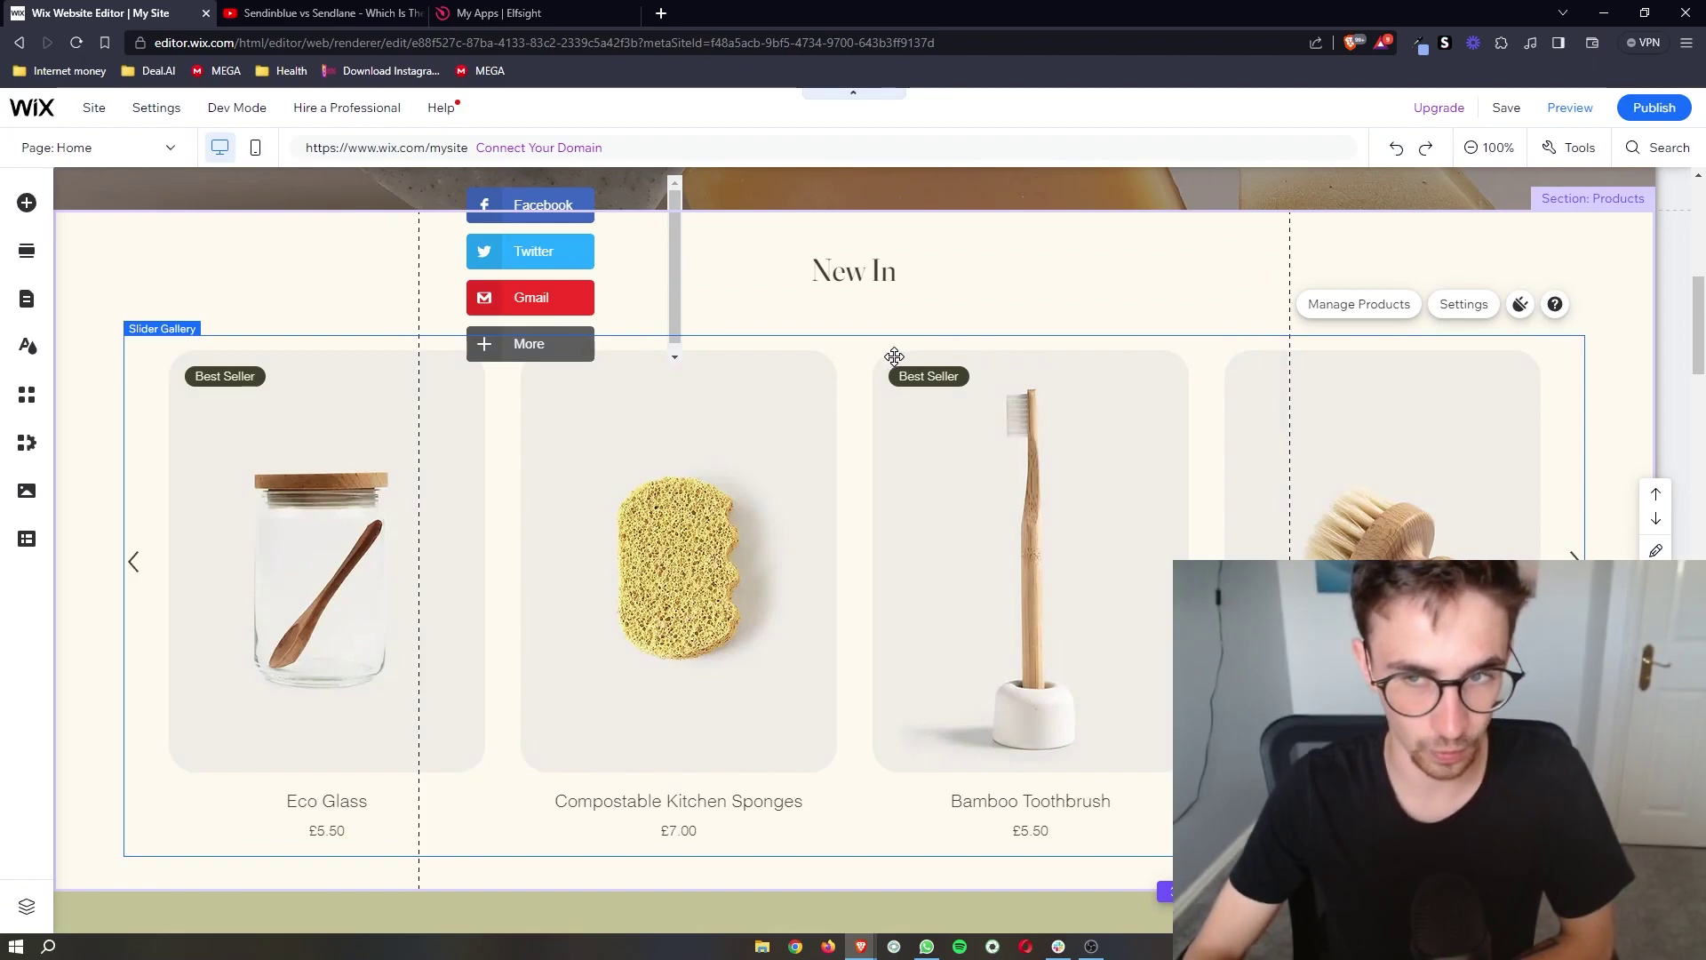